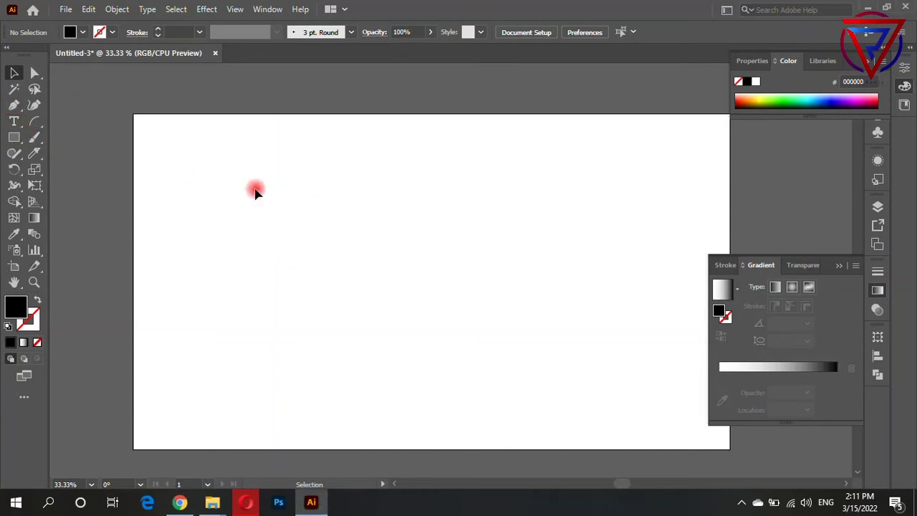
Step: Add the text VREMIX in Russo One near the artboard centre
click(13, 123)
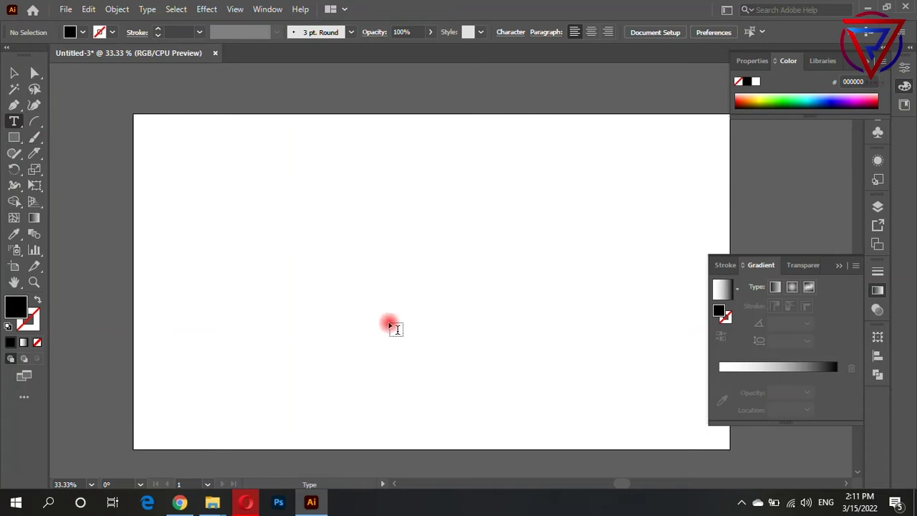
click(377, 307)
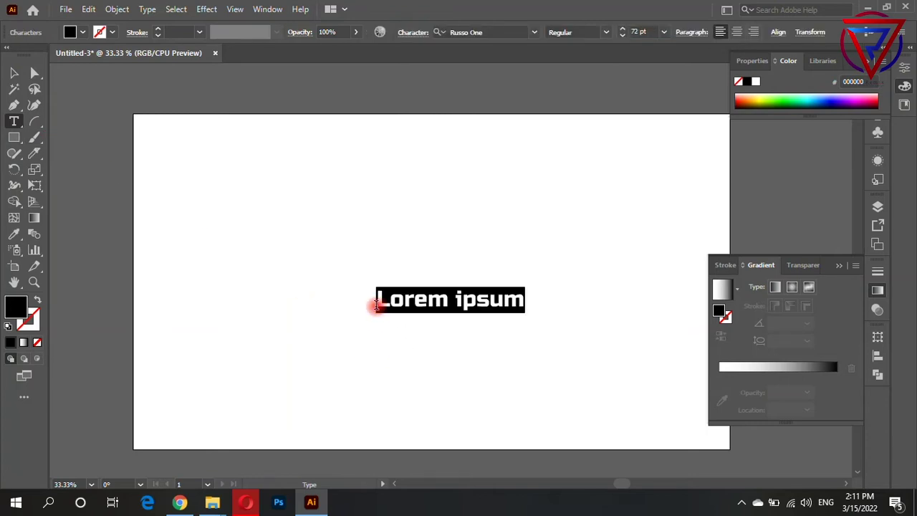
text(VREMIX)
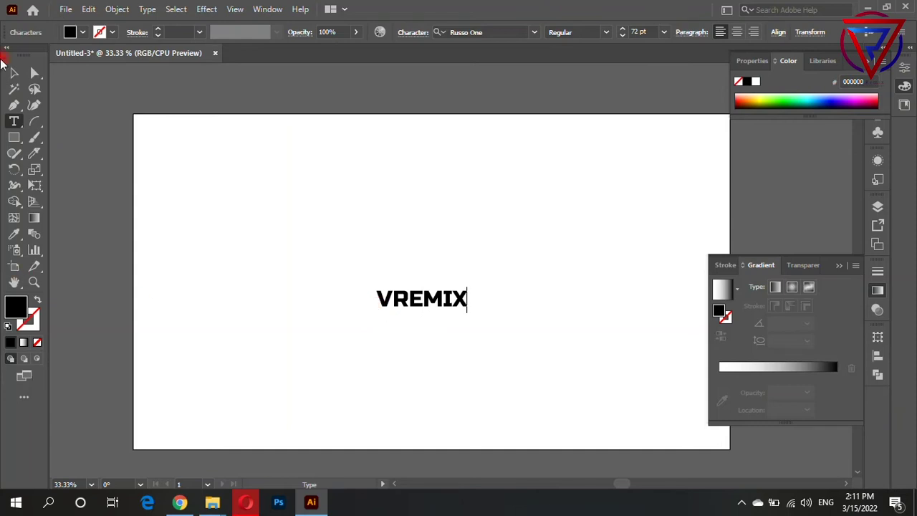
Step: Scale the VREMIX text up into a large headline
click(15, 73)
mouse_move(445, 294)
mouse_down()
mouse_move(327, 226)
mouse_move(635, 402)
mouse_up()
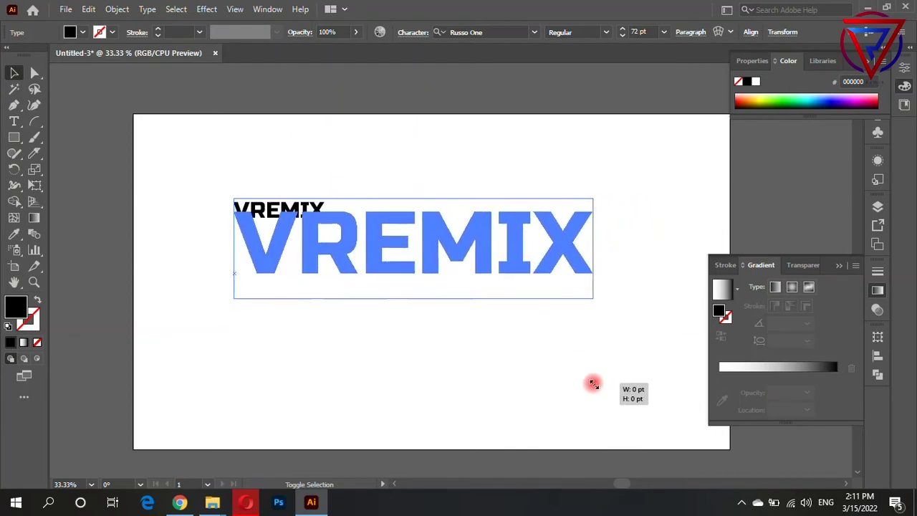
drag(636, 402, 592, 380)
click(15, 74)
Step: Move the VREMIX text down and to the right
click(217, 131)
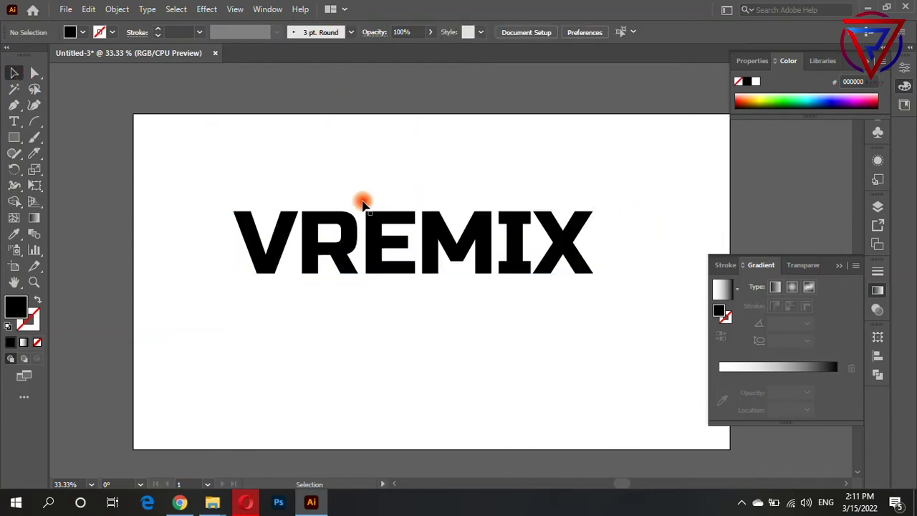
click(433, 238)
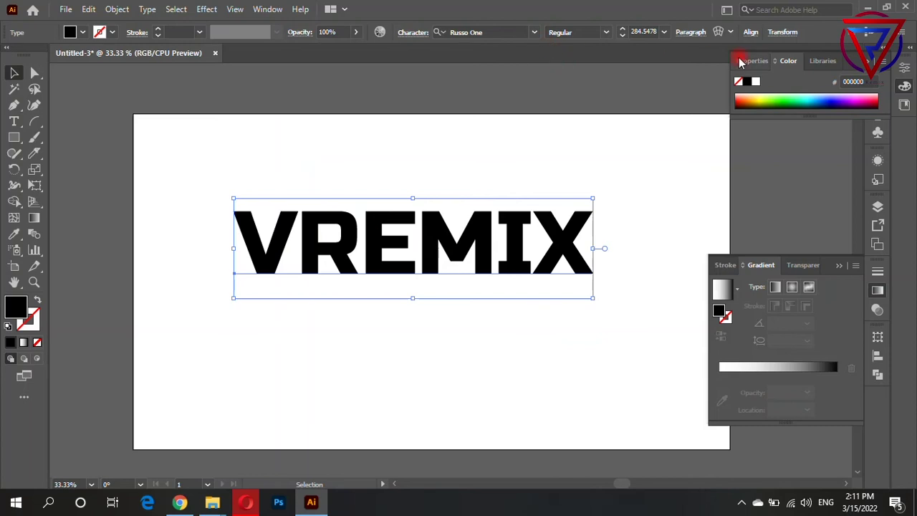
drag(518, 259, 539, 296)
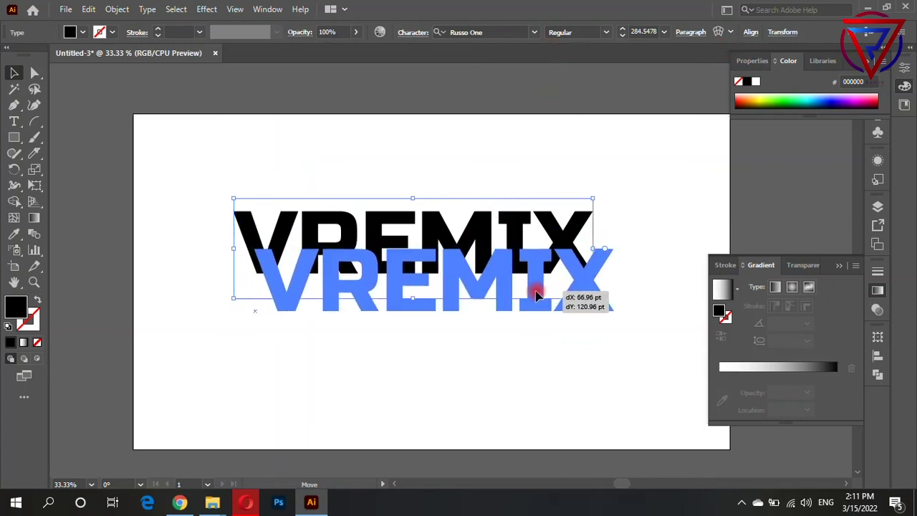
scroll(686, 282, up, 1)
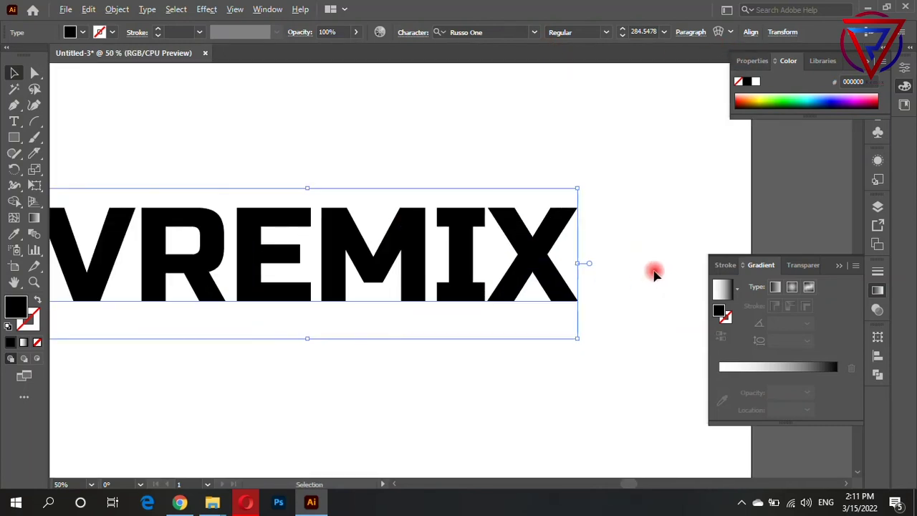
scroll(655, 270, down, 1)
scroll(592, 273, up, 1)
Step: Rotate VREMIX about 4.47° counter-clockwise so it rises toward the right
click(14, 140)
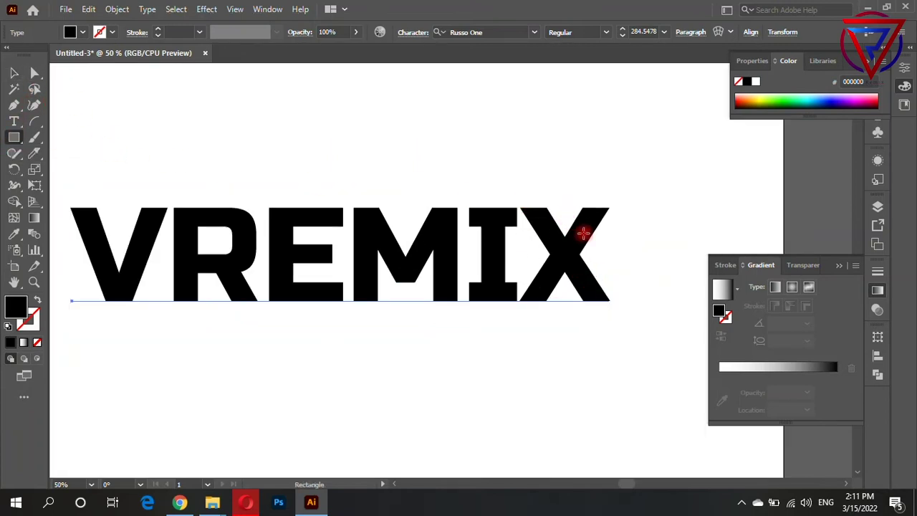
key(v)
scroll(369, 172, down, 1)
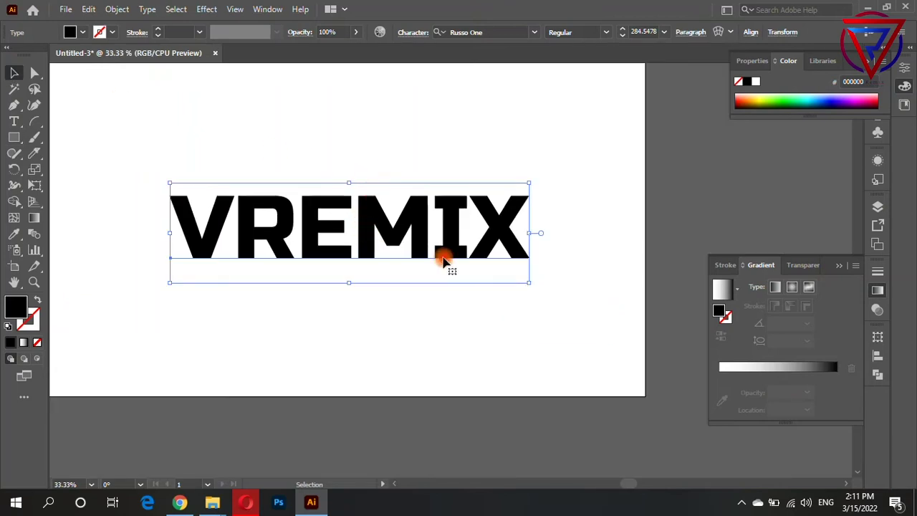
drag(535, 287, 541, 271)
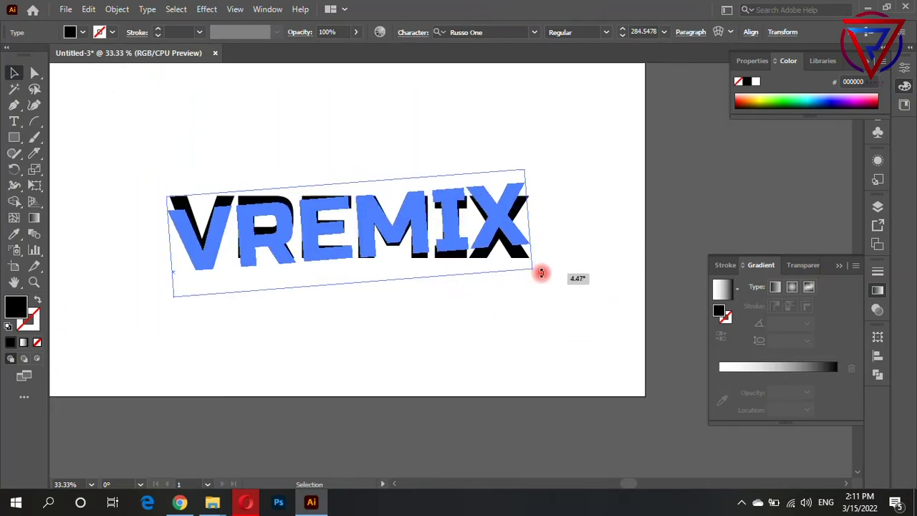
click(12, 138)
Step: Draw a black rectangle about 1460 × 207 pt over the top half of VREMIX
drag(111, 170, 559, 231)
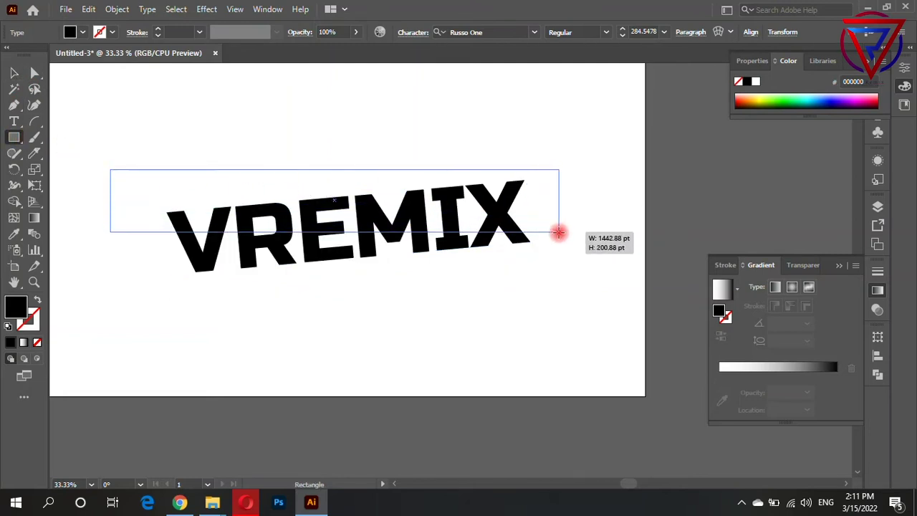
drag(559, 232, 565, 233)
click(261, 322)
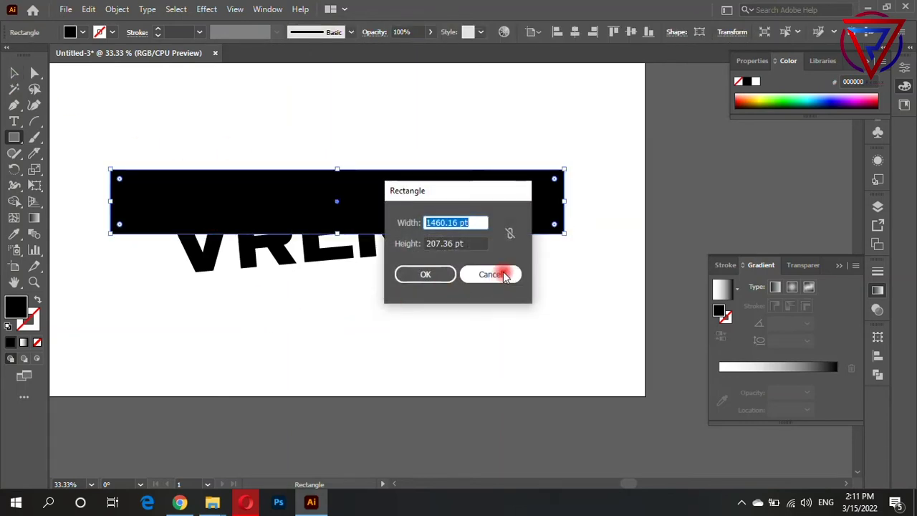
click(505, 276)
click(13, 72)
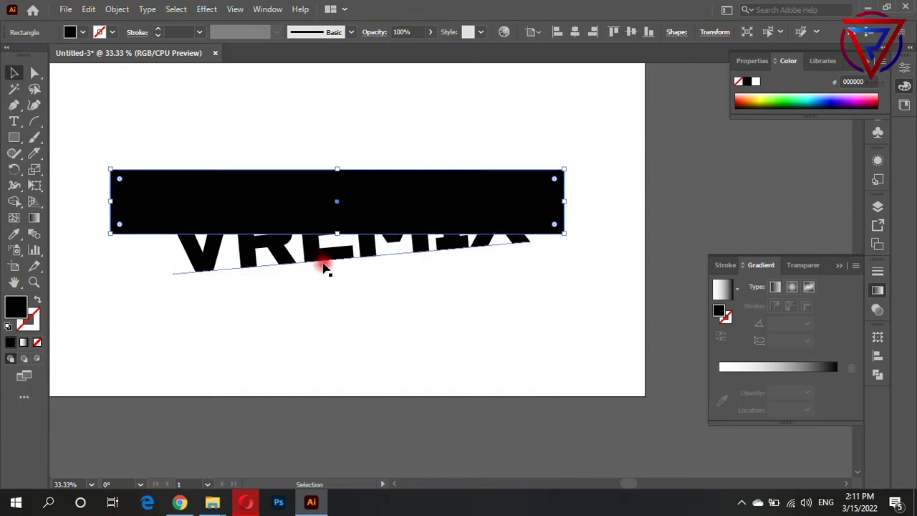
right_click(310, 246)
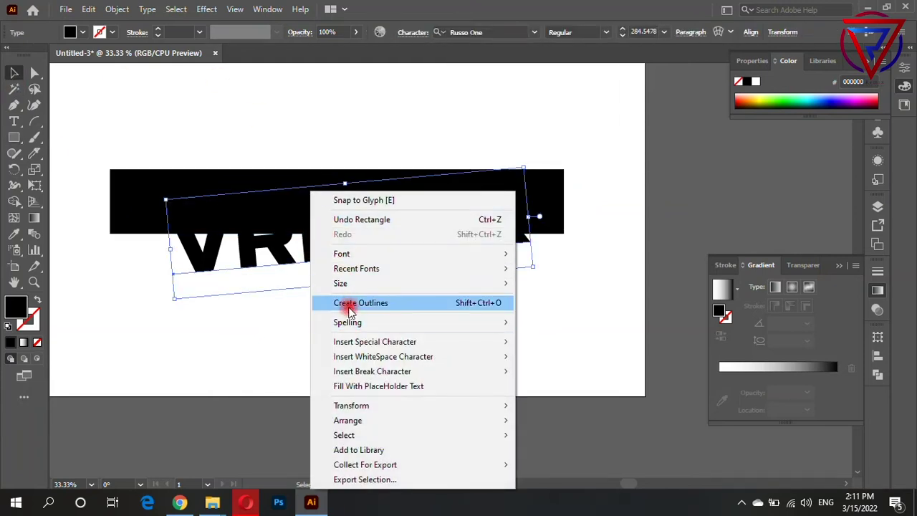
Step: Outline the VREMIX text and Pathfinder-divide it with the rectangle
click(348, 302)
click(285, 150)
drag(304, 188, 349, 213)
key(ctrl+z)
drag(285, 143, 342, 254)
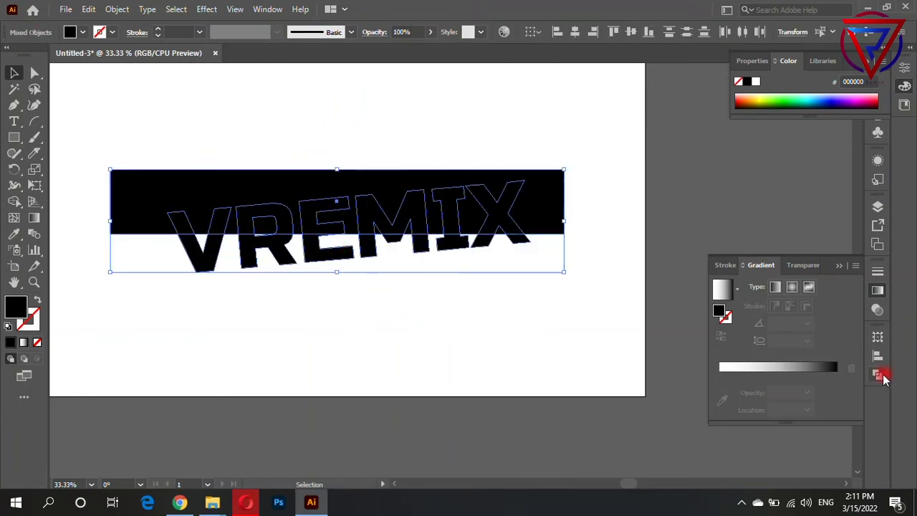
click(878, 375)
click(723, 402)
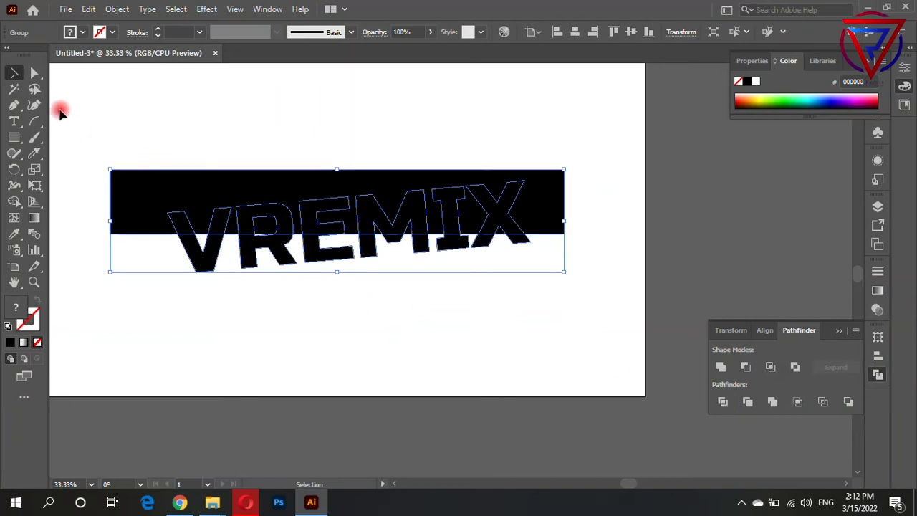
Step: Delete the leftover black rectangle piece with the Direct Selection tool
click(34, 72)
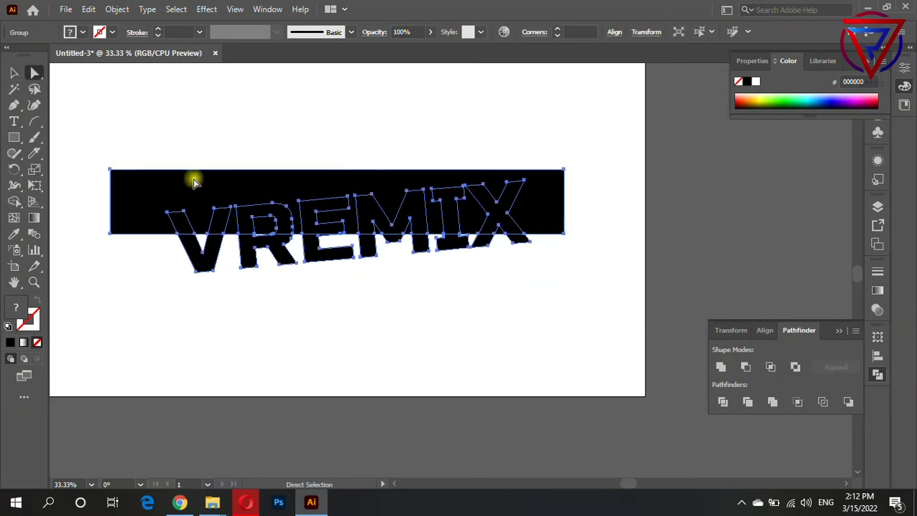
key(Delete)
key(ctrl+z)
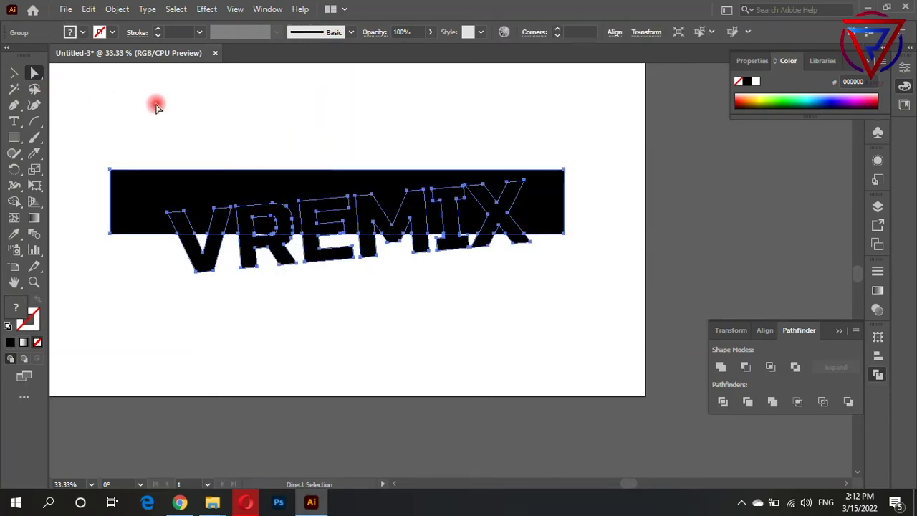
click(158, 285)
click(162, 190)
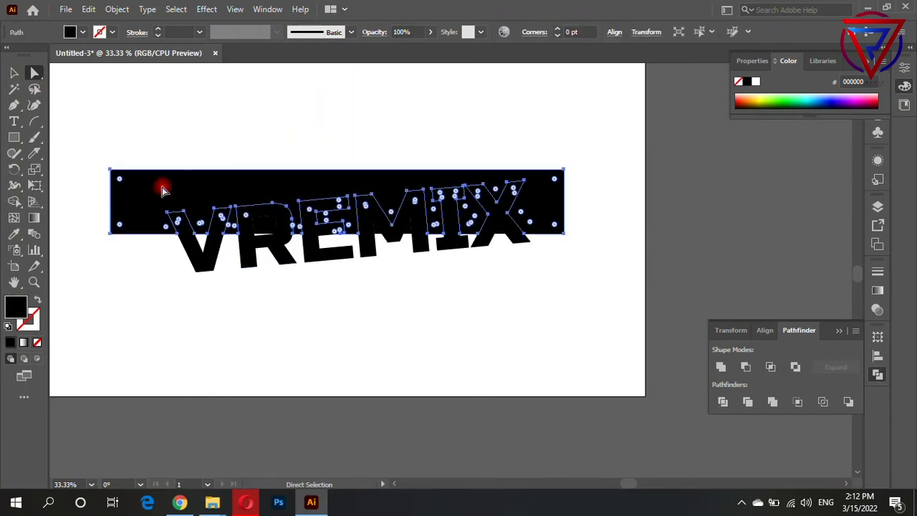
key(Delete)
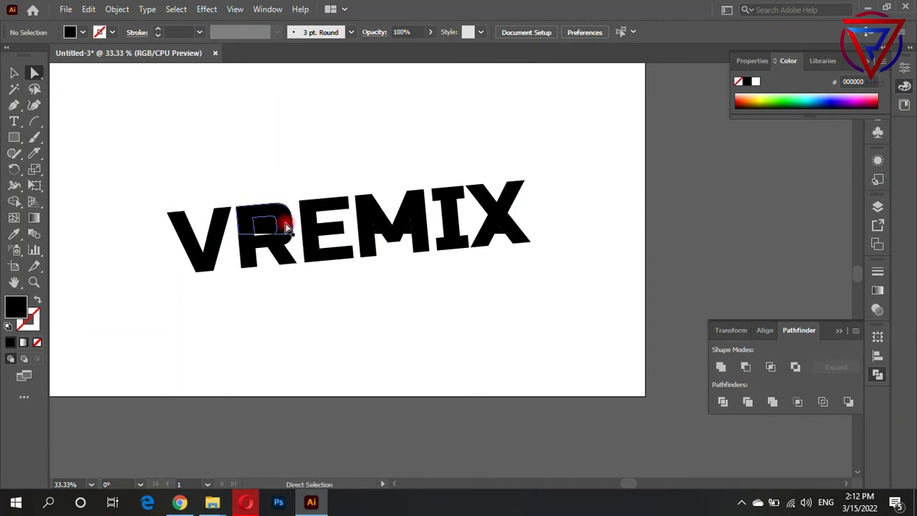
Step: Delete the small leftover fragments inside the R and the X
click(264, 227)
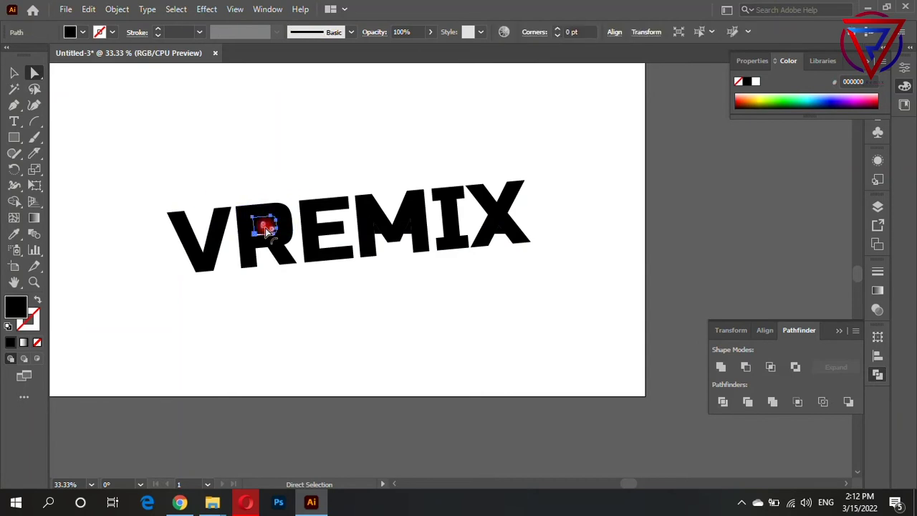
key(Delete)
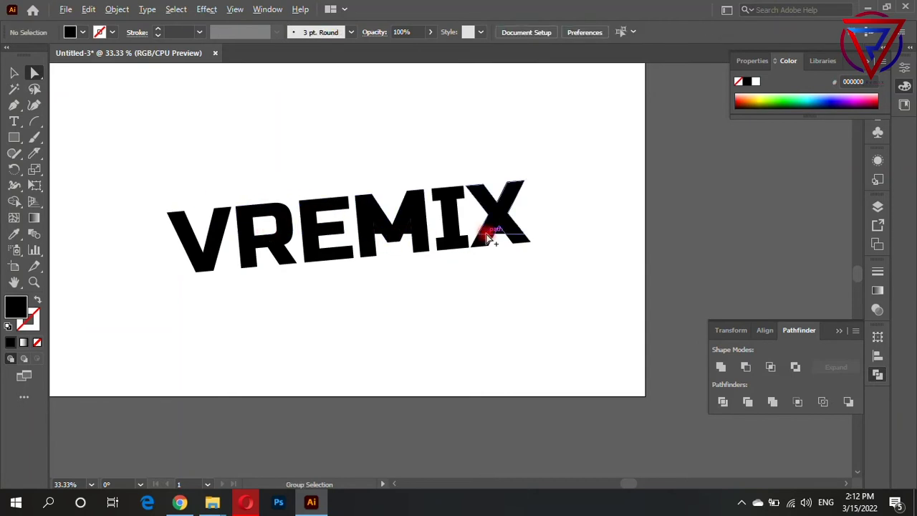
scroll(484, 238, up, 3)
click(524, 230)
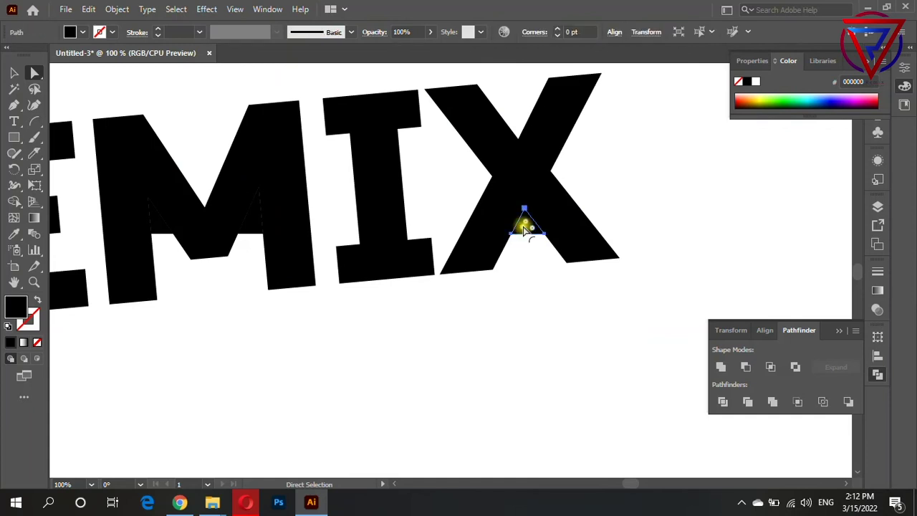
key(Delete)
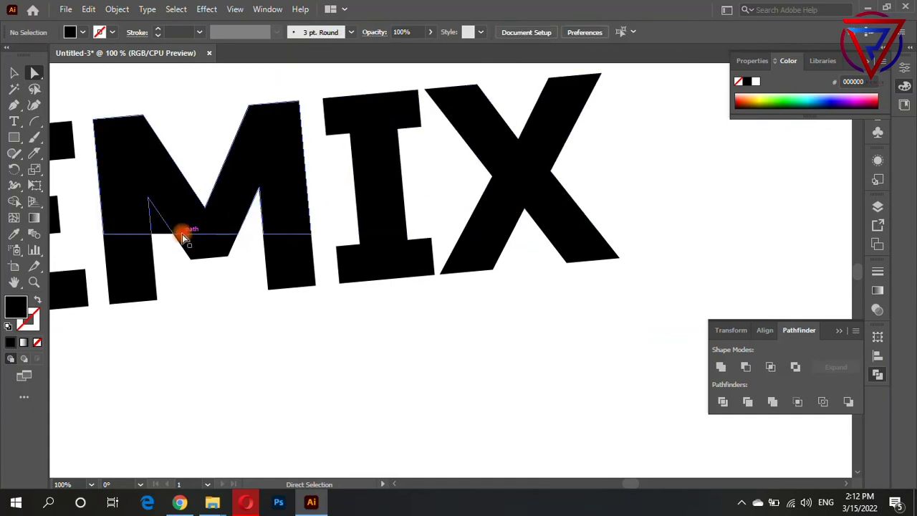
scroll(468, 288, down, 2)
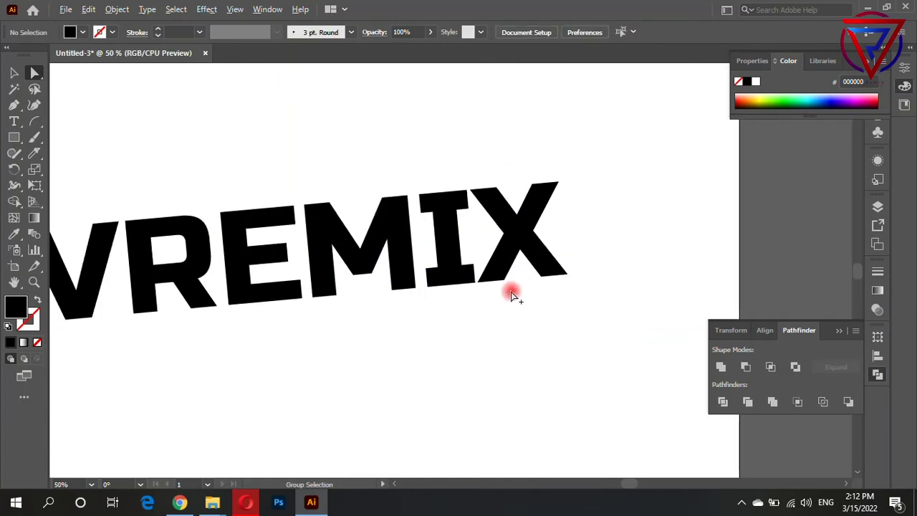
scroll(516, 293, down, 2)
scroll(284, 287, up, 2)
scroll(263, 320, down, 1)
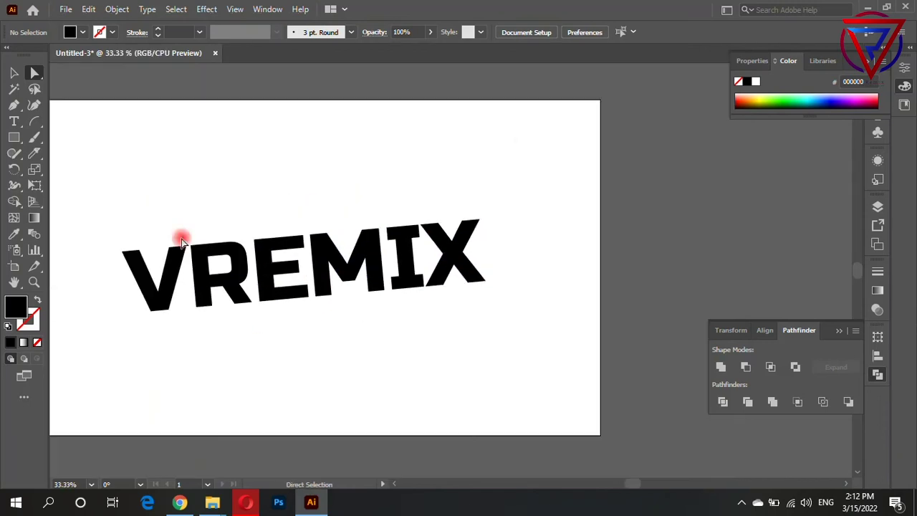
click(13, 73)
Step: Ungroup the VREMIX pieces and group the upper letter halves together
drag(172, 260, 174, 252)
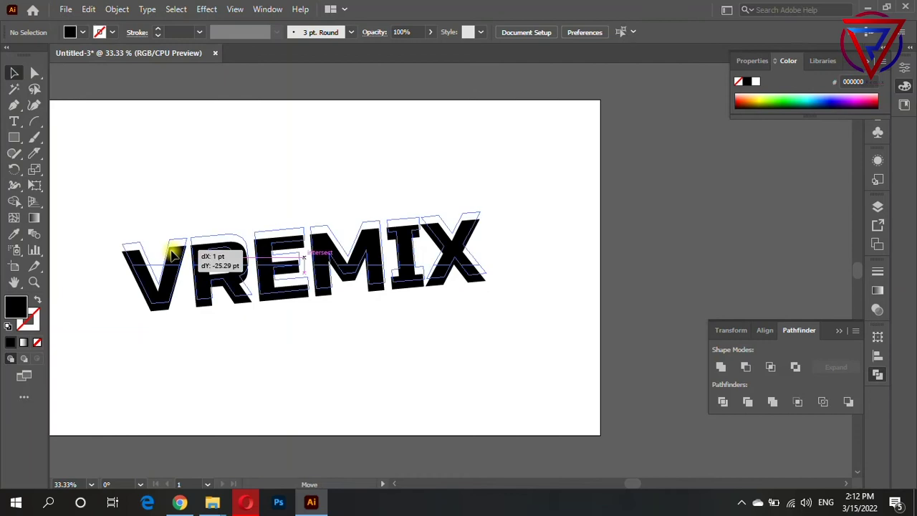
right_click(172, 247)
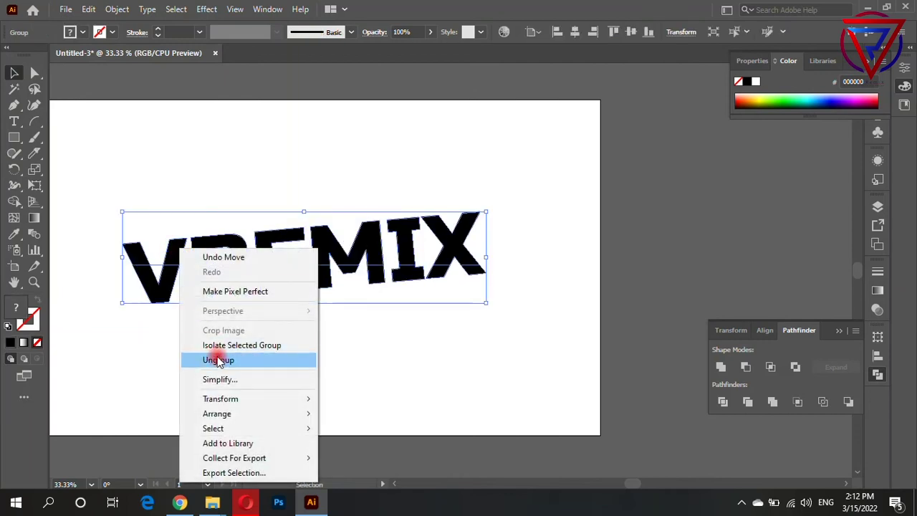
click(217, 359)
click(174, 185)
drag(86, 213, 516, 234)
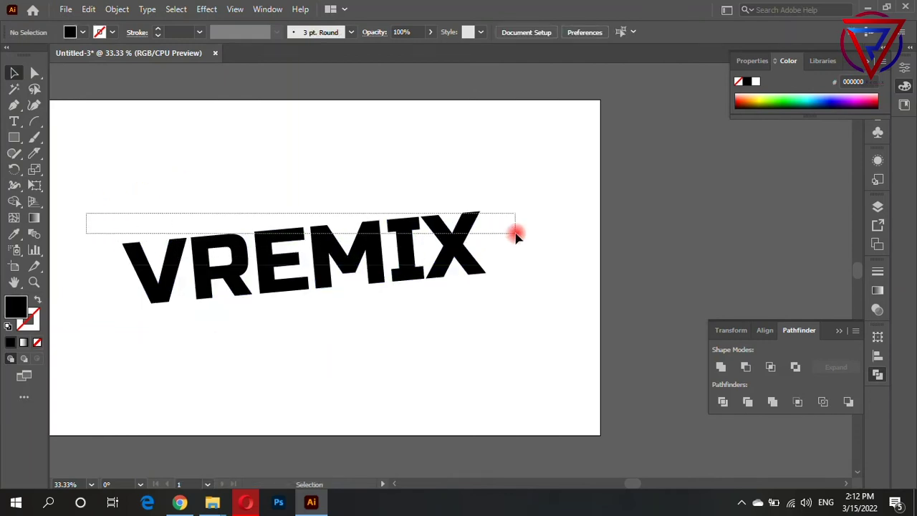
mouse_move(91, 213)
mouse_down()
mouse_move(210, 233)
mouse_move(539, 249)
mouse_up()
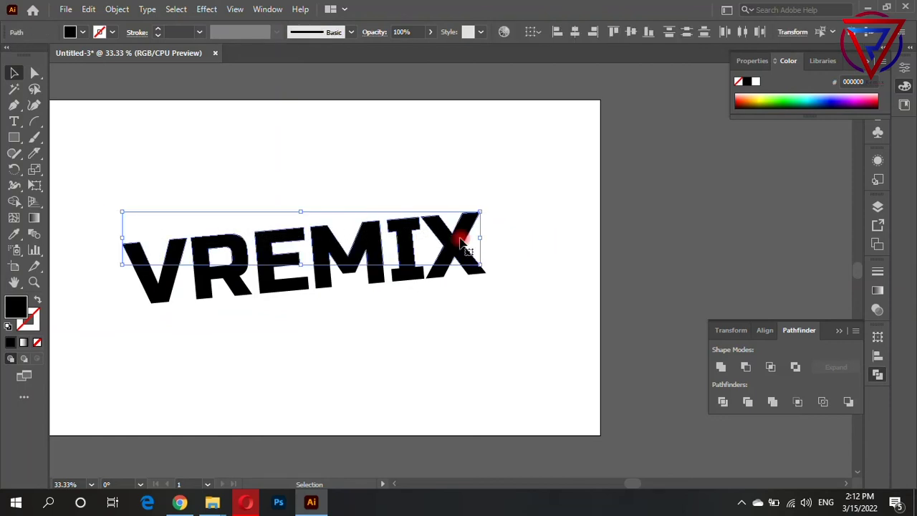
right_click(462, 244)
click(469, 291)
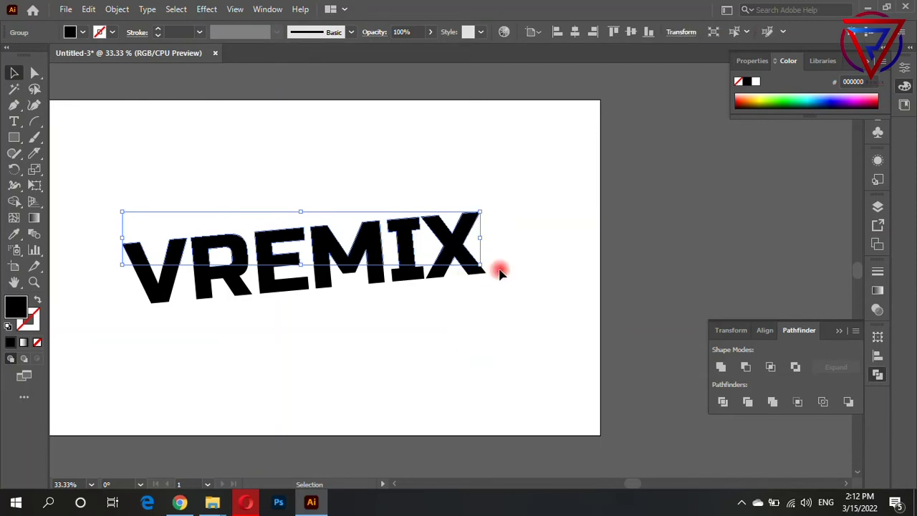
Step: Group the lower letter halves as a separate group
click(500, 273)
mouse_move(103, 314)
mouse_down()
mouse_move(335, 301)
mouse_move(511, 274)
mouse_up()
right_click(441, 274)
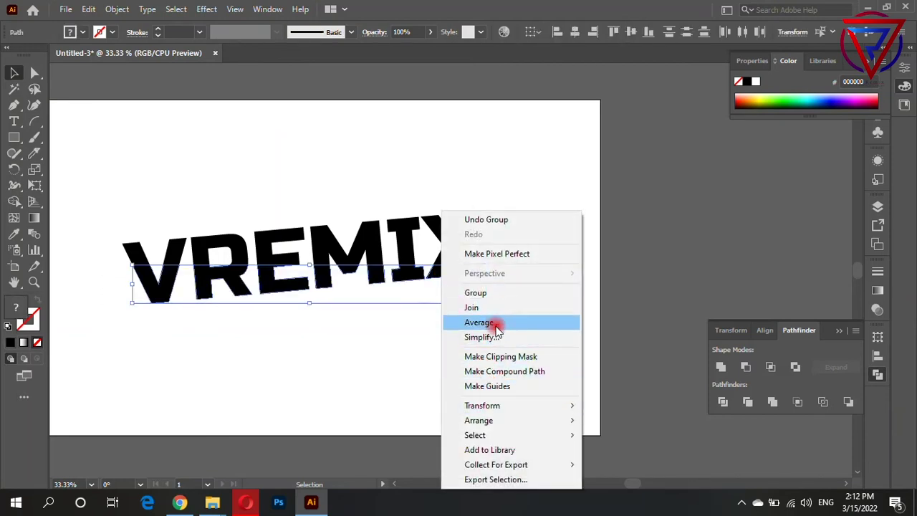
click(508, 294)
click(495, 322)
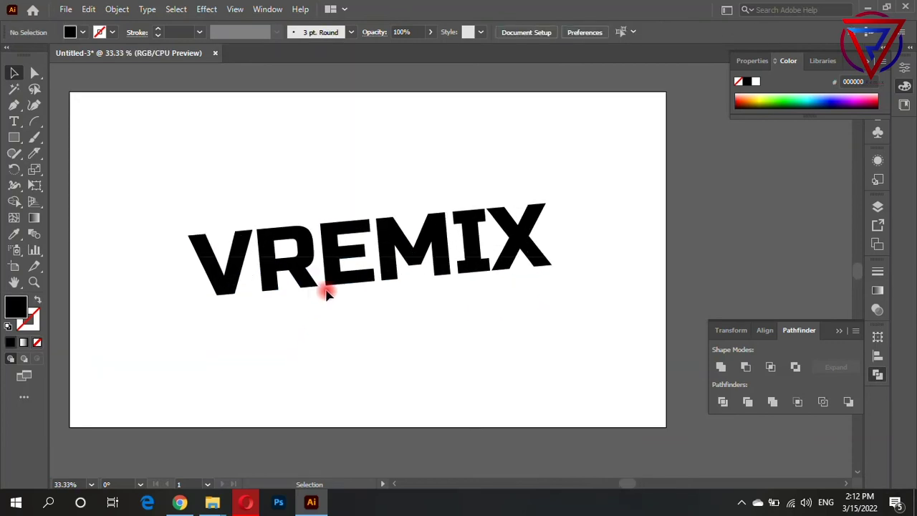
click(334, 246)
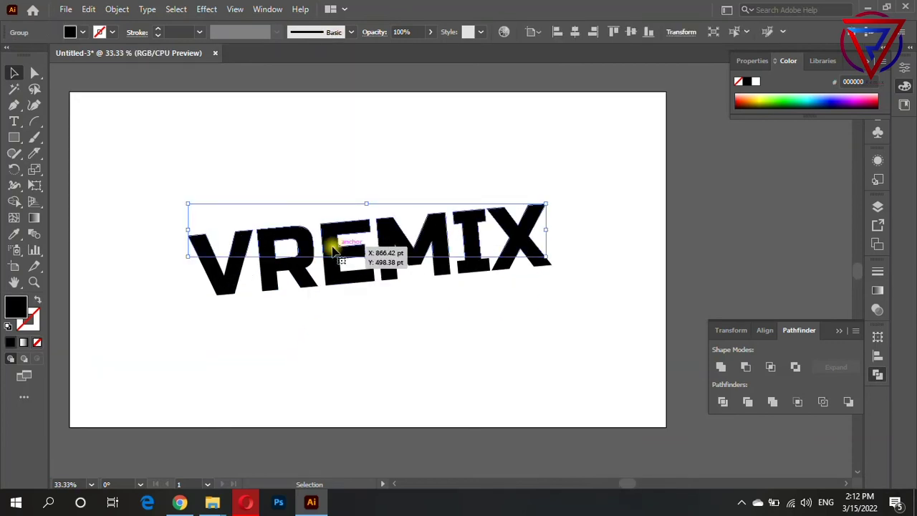
Step: Fill the upper halves with a vertical white-to-black gradient from letter tops to the split
click(34, 220)
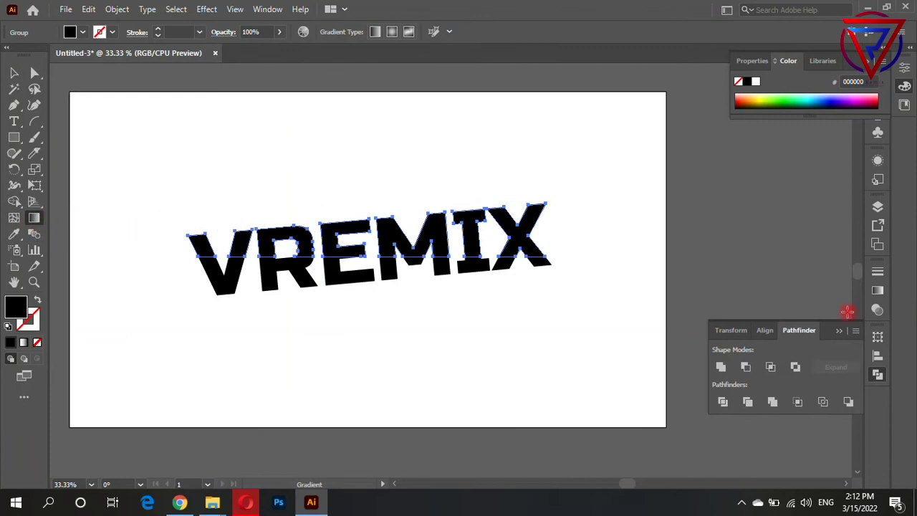
click(878, 291)
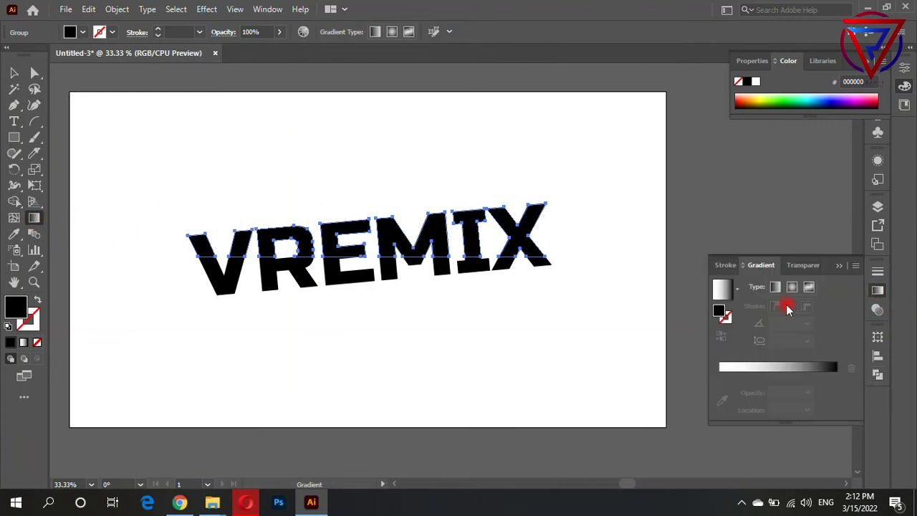
click(724, 290)
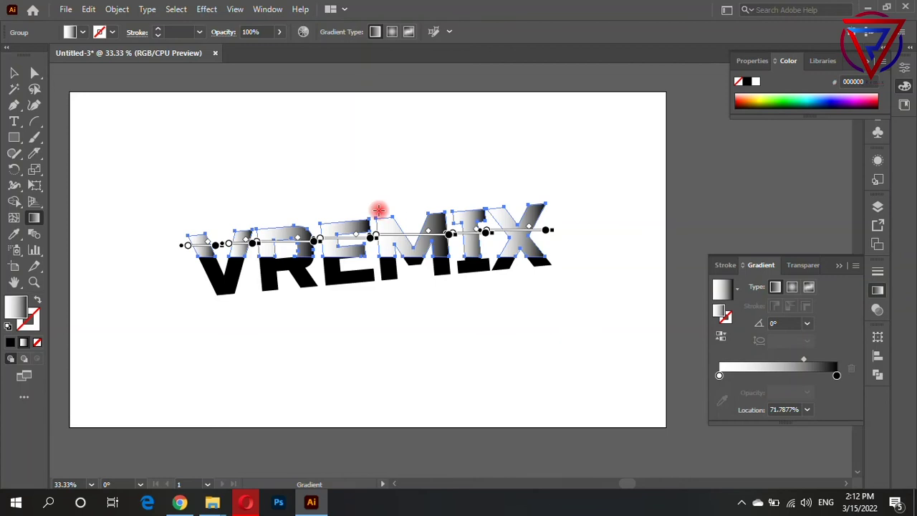
drag(378, 210, 380, 318)
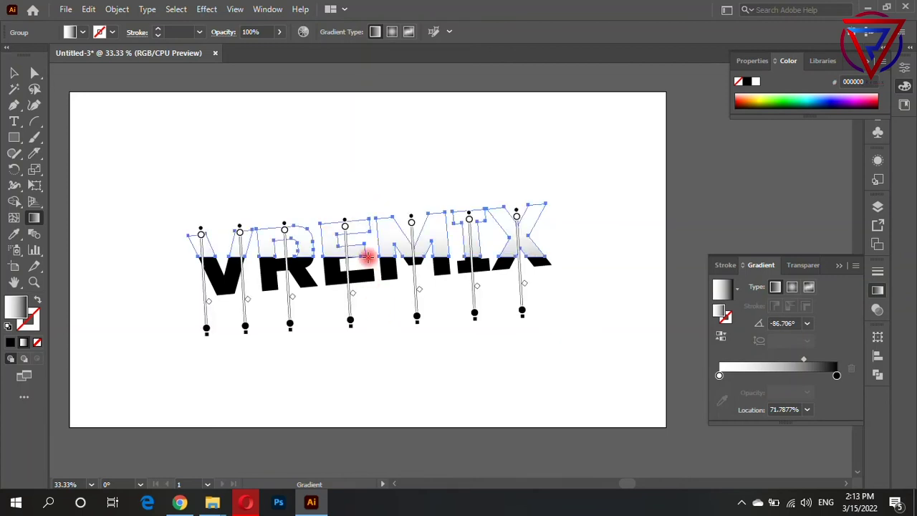
scroll(344, 226, up, 2)
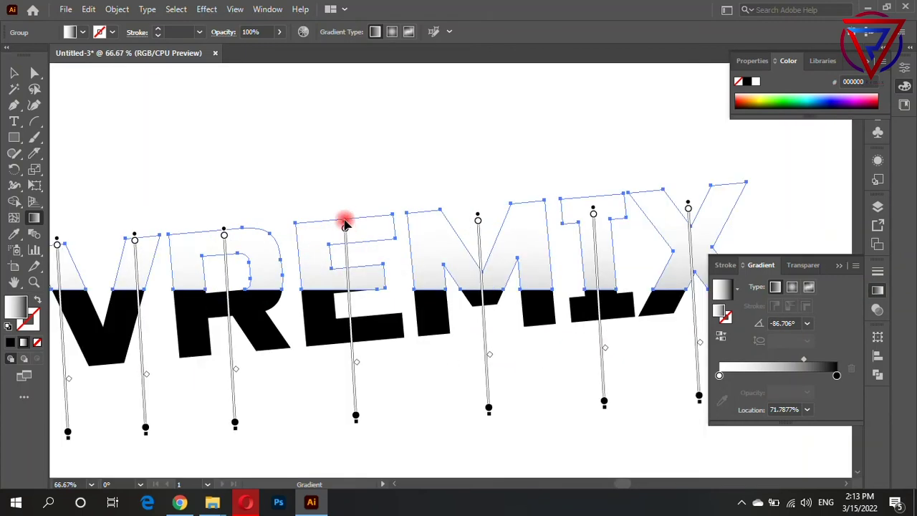
drag(351, 200, 352, 287)
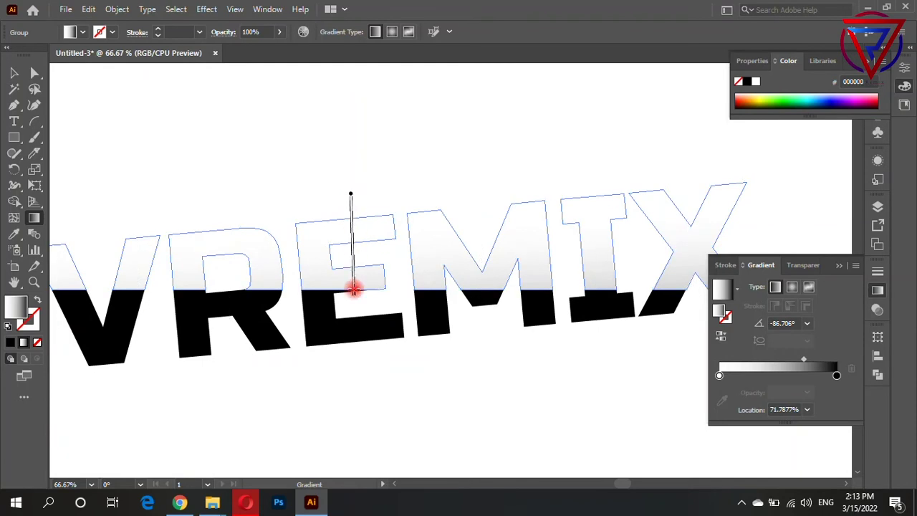
scroll(419, 288, down, 1)
scroll(419, 288, down, 1)
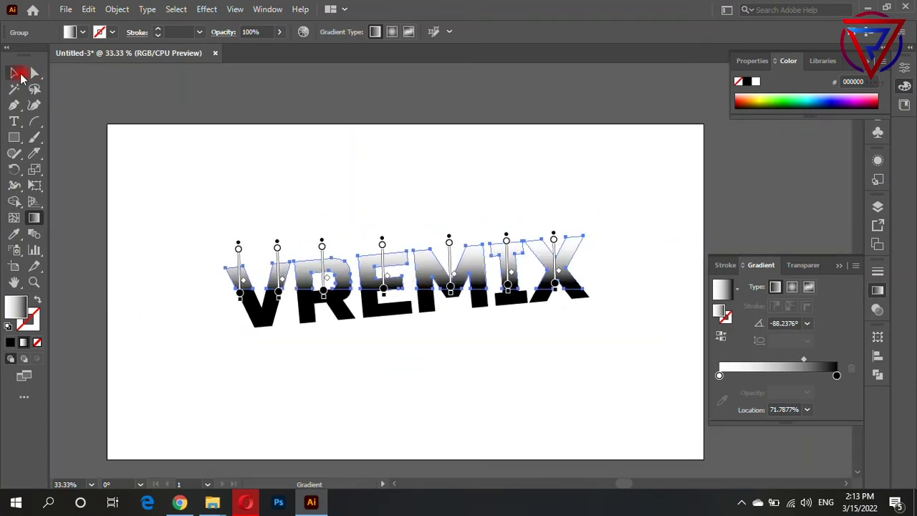
click(14, 73)
click(211, 385)
scroll(294, 328, up, 1)
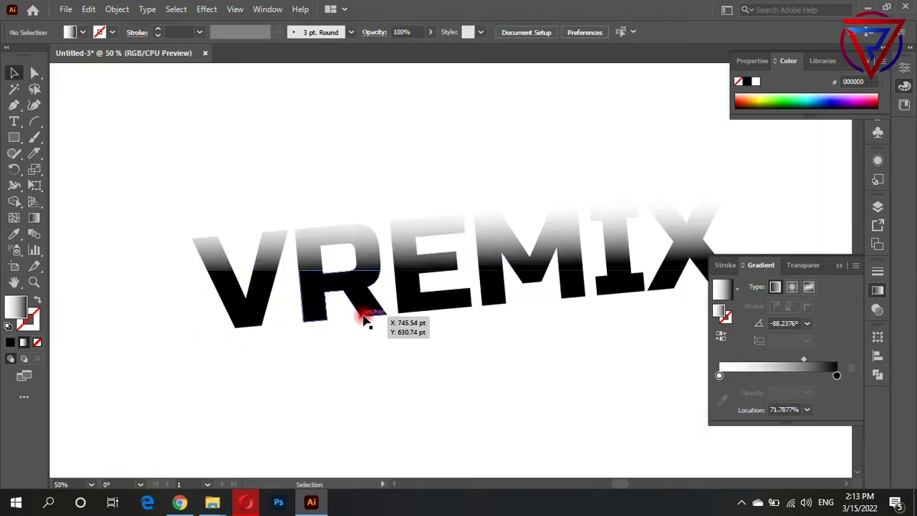
click(415, 240)
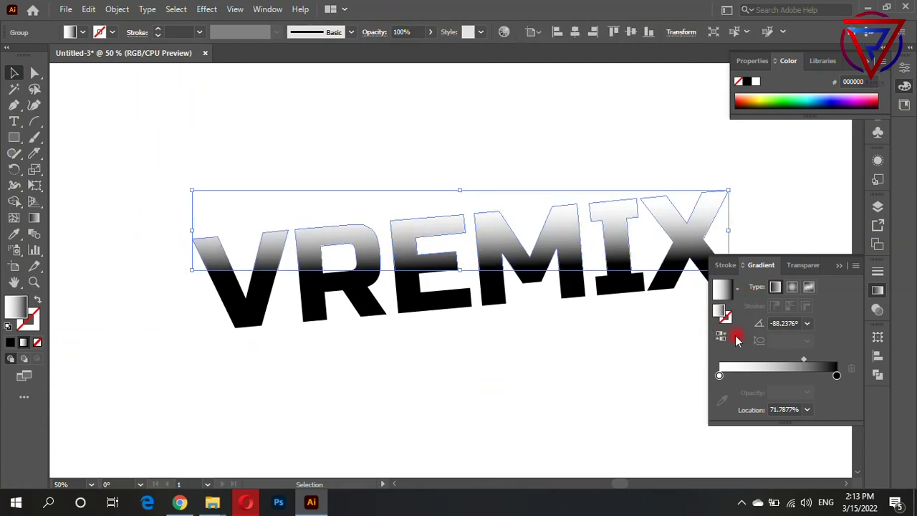
Step: Set the gradient's starting stop to red (FF0000) so it fades red to black
double_click(721, 377)
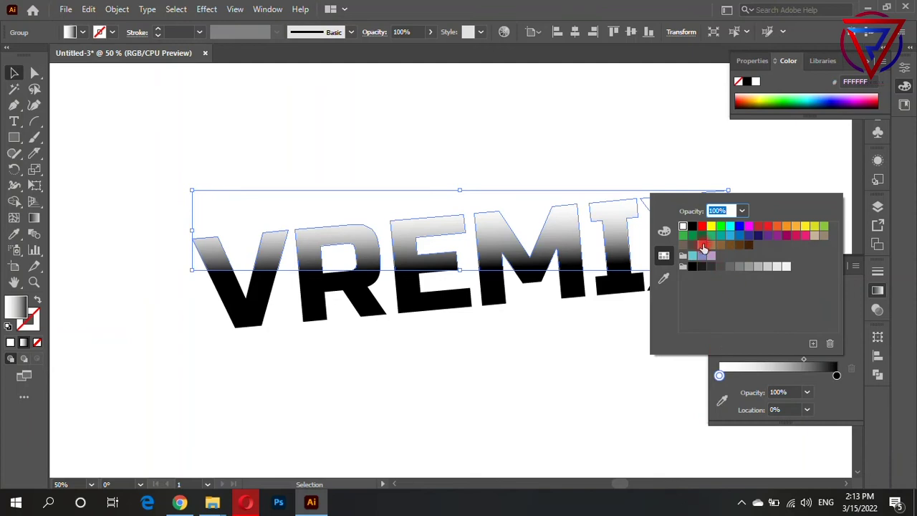
click(703, 226)
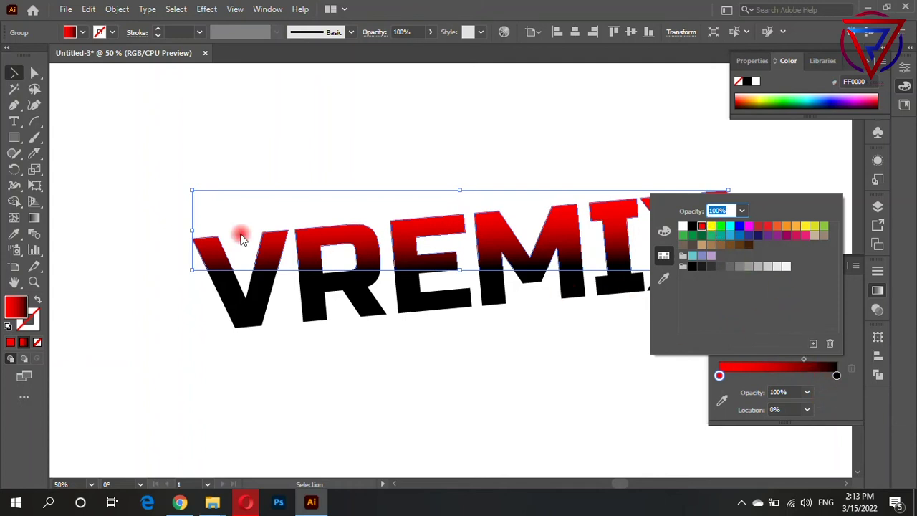
click(247, 316)
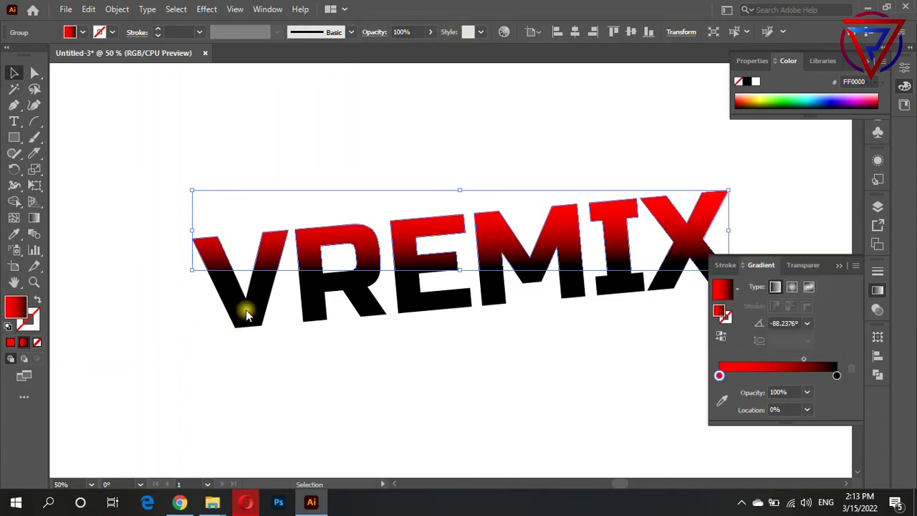
click(363, 353)
click(363, 310)
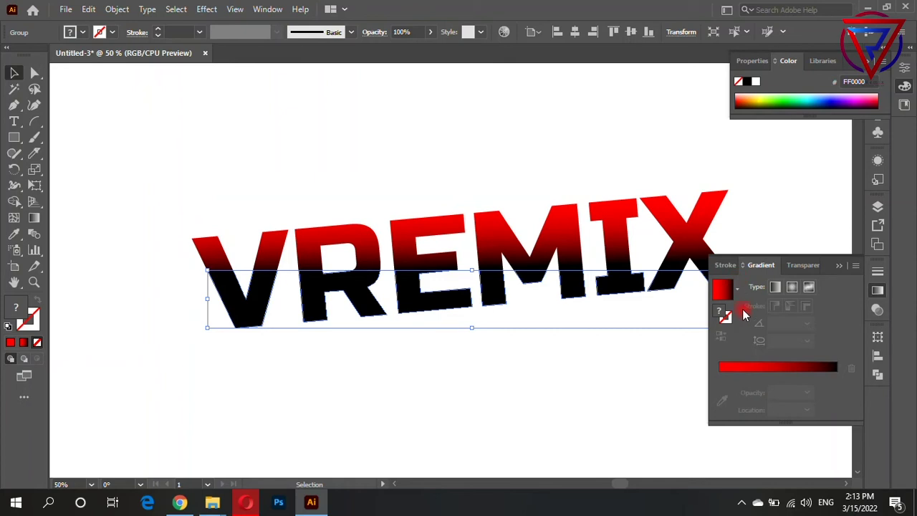
Step: Fill the lower VREMIX halves with solid red (FF0000)
click(11, 344)
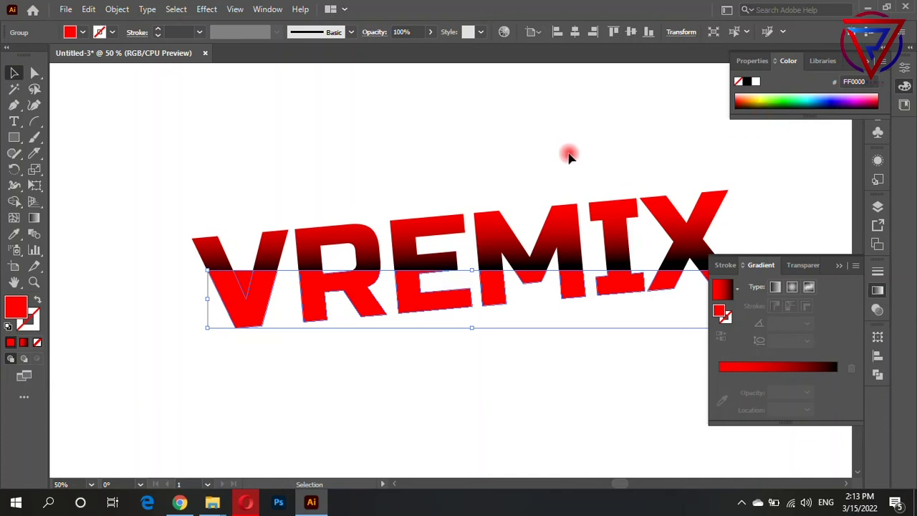
click(196, 137)
click(242, 285)
click(202, 184)
click(245, 280)
Step: Inspect the lower group in isolation mode, then exit and select the gradient top half
double_click(245, 279)
click(245, 280)
click(210, 164)
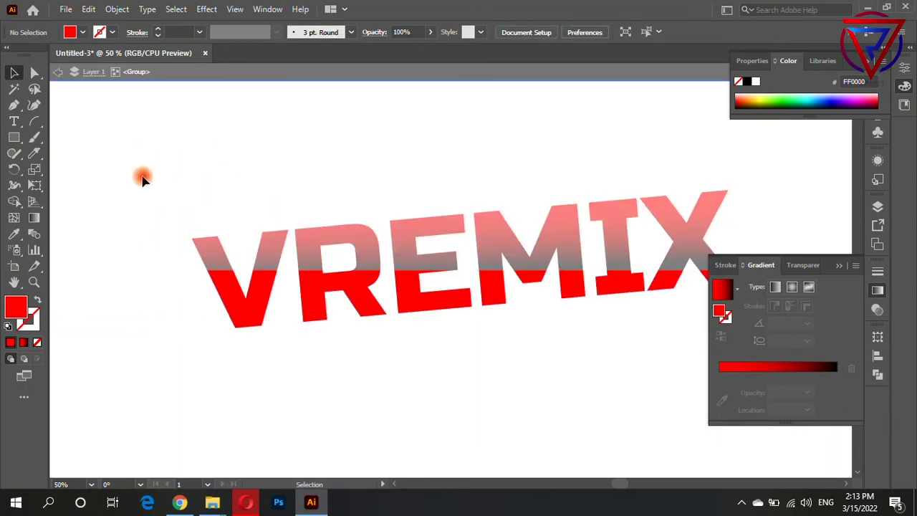
click(75, 73)
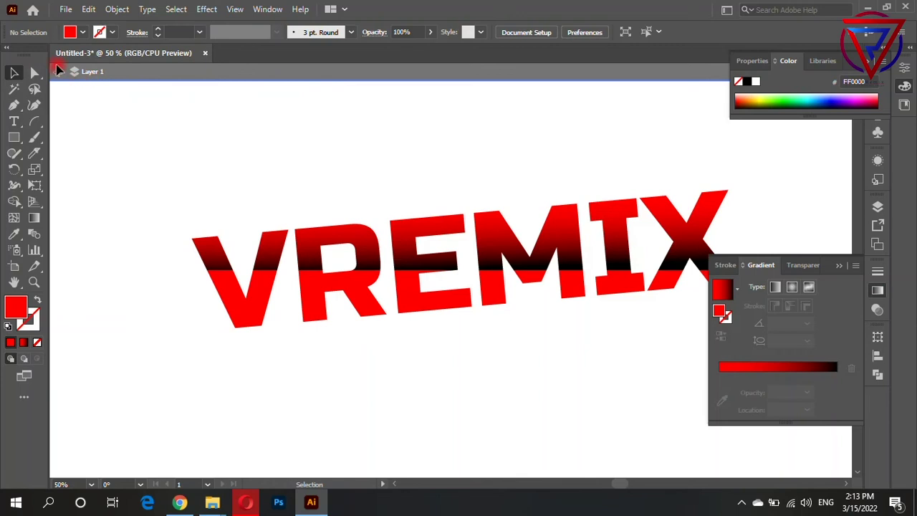
alt+scroll(219, 182, down, 1)
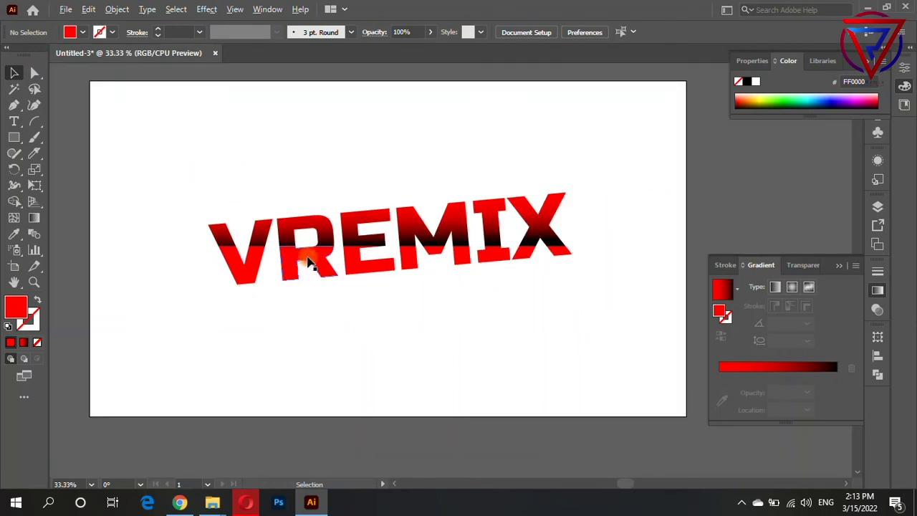
alt+scroll(311, 263, up, 2)
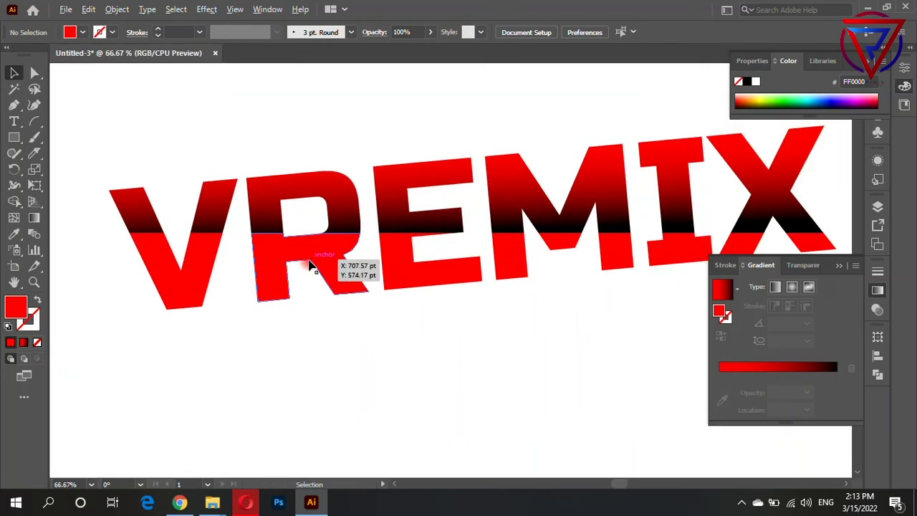
click(397, 193)
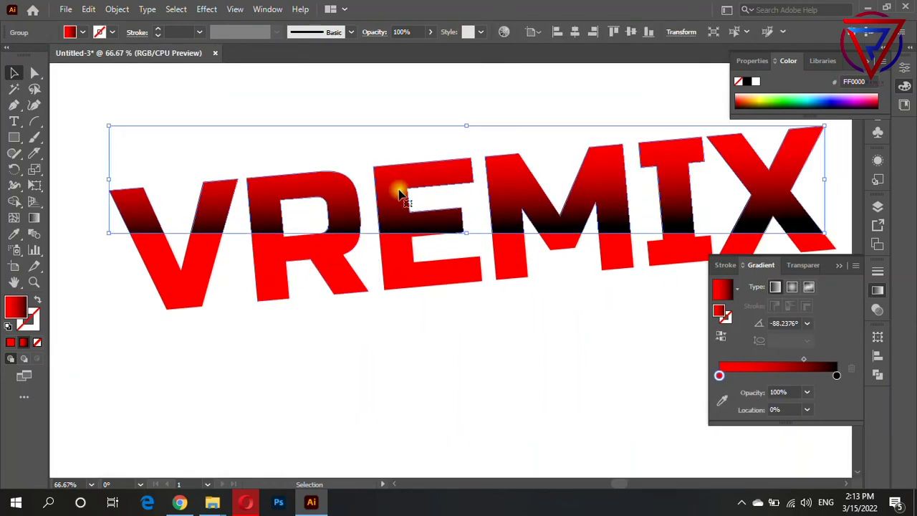
Step: Shift the gradient's red-black midpoint further toward black on the upper halves
click(808, 362)
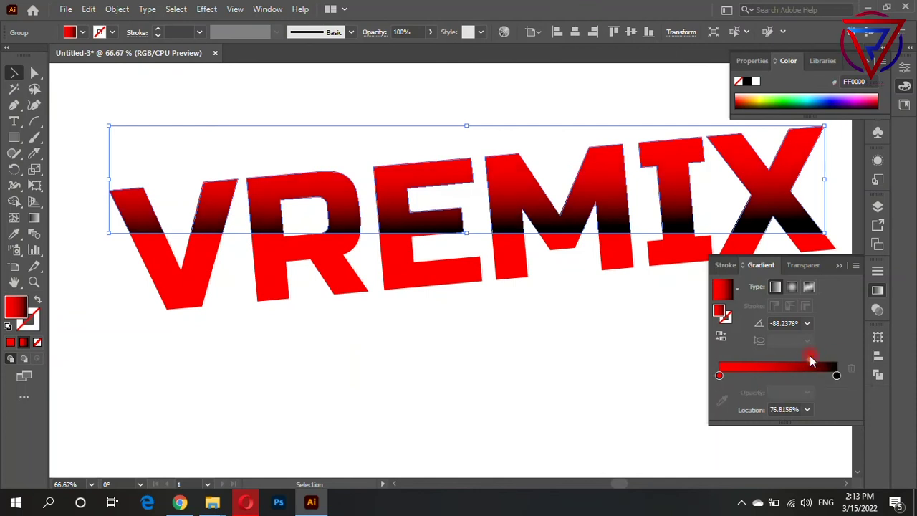
mouse_move(810, 355)
mouse_down()
mouse_move(823, 354)
mouse_move(811, 359)
mouse_up()
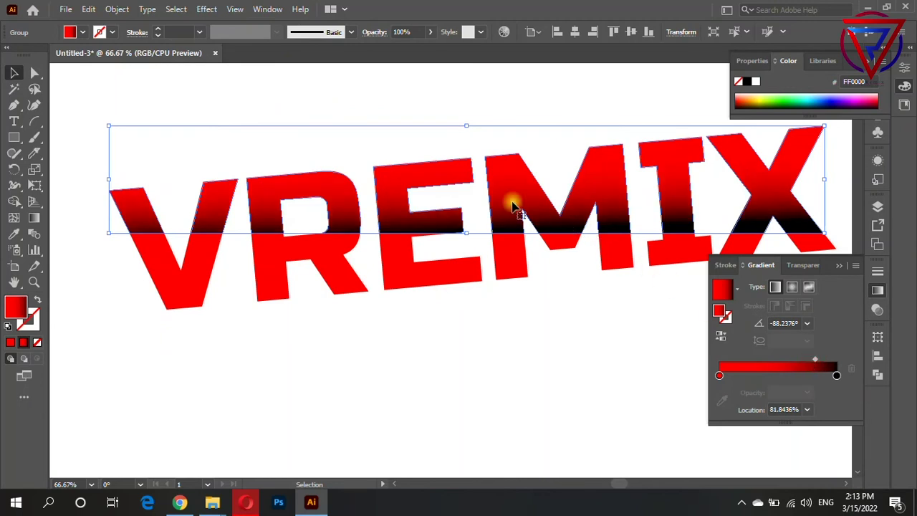
click(33, 218)
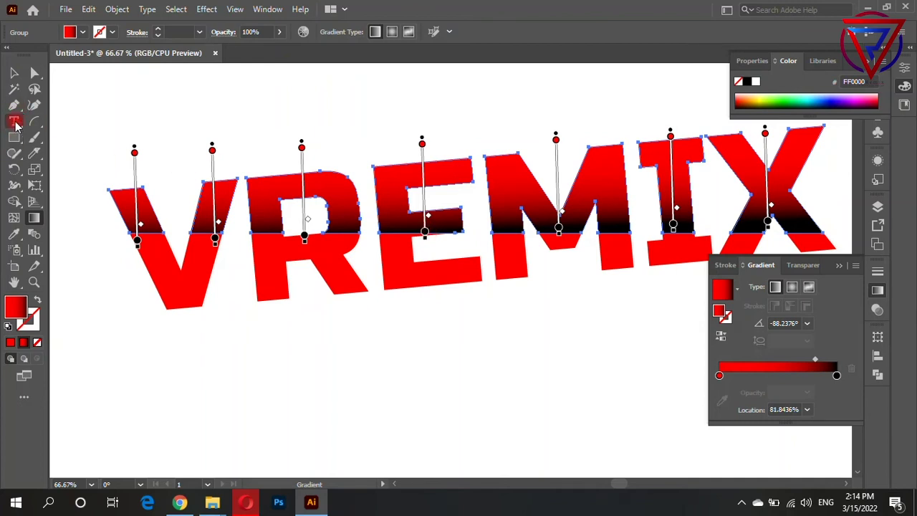
click(13, 73)
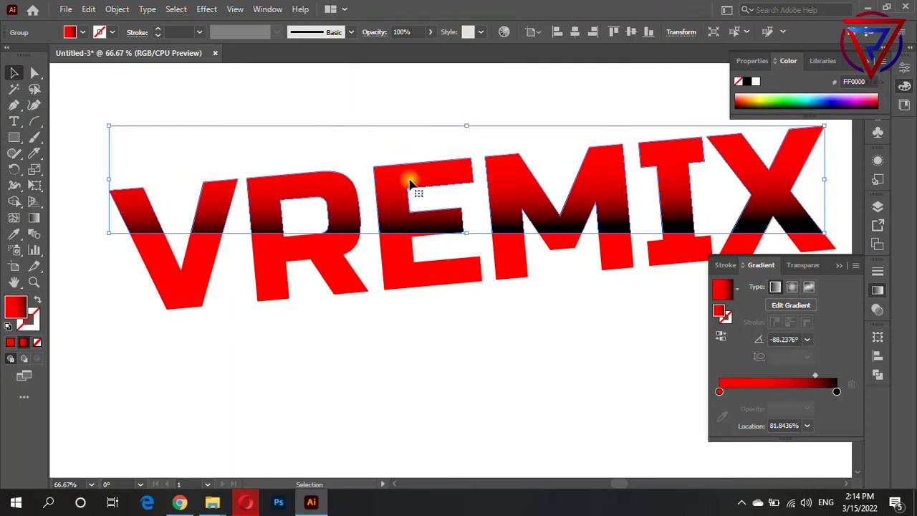
Step: Nudge the red lower halves slightly left and down to line up
alt+scroll(430, 281, down, 1)
click(407, 279)
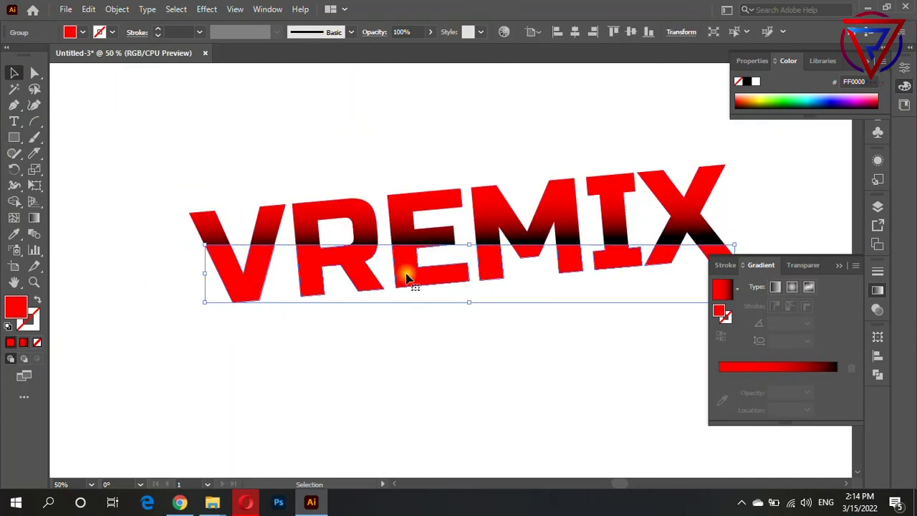
key(Left)
key(Left)
key(Left)
key(Down)
key(Down)
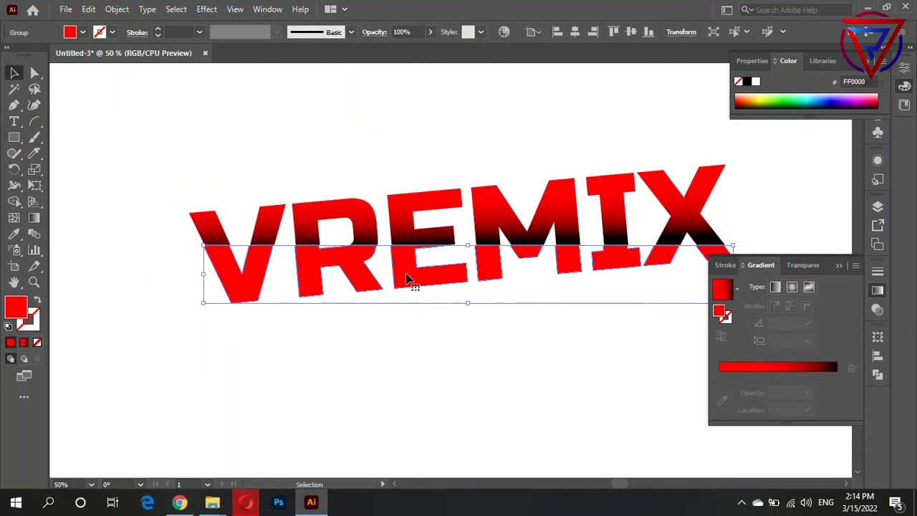
click(412, 338)
scroll(413, 338, down, 1)
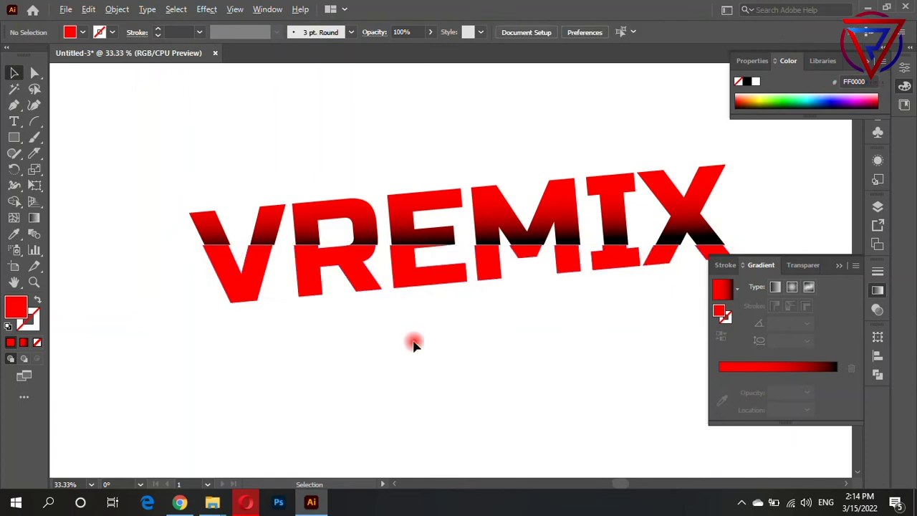
Step: Draw an artboard-sized rectangle and fill it dark navy 002B55
click(32, 69)
click(14, 137)
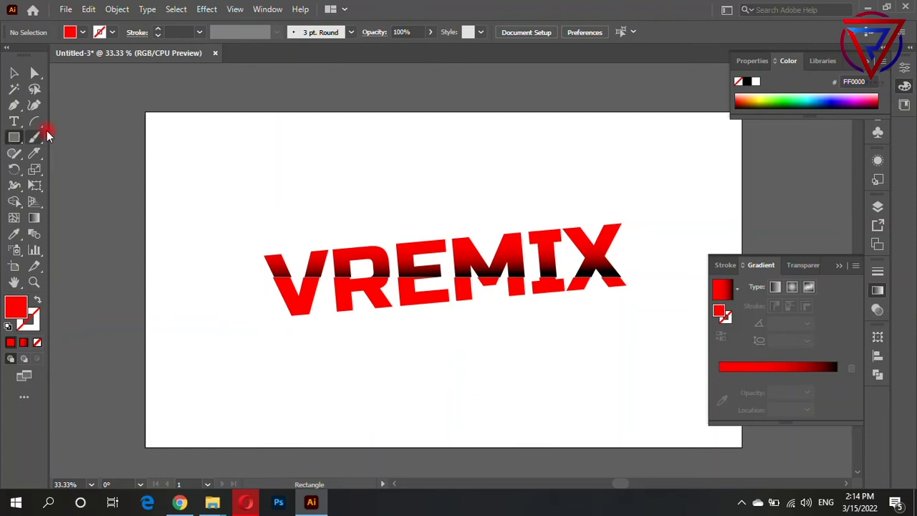
drag(145, 109, 744, 450)
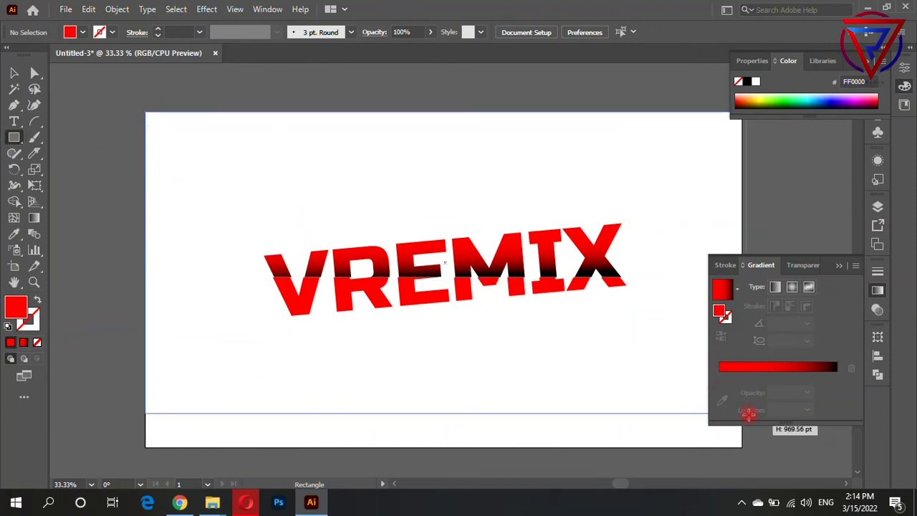
drag(744, 450, 741, 445)
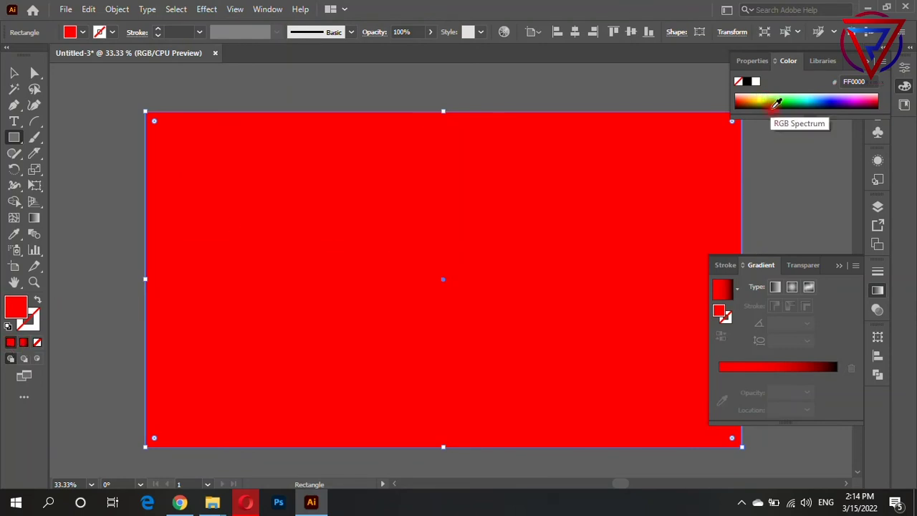
drag(776, 104, 779, 99)
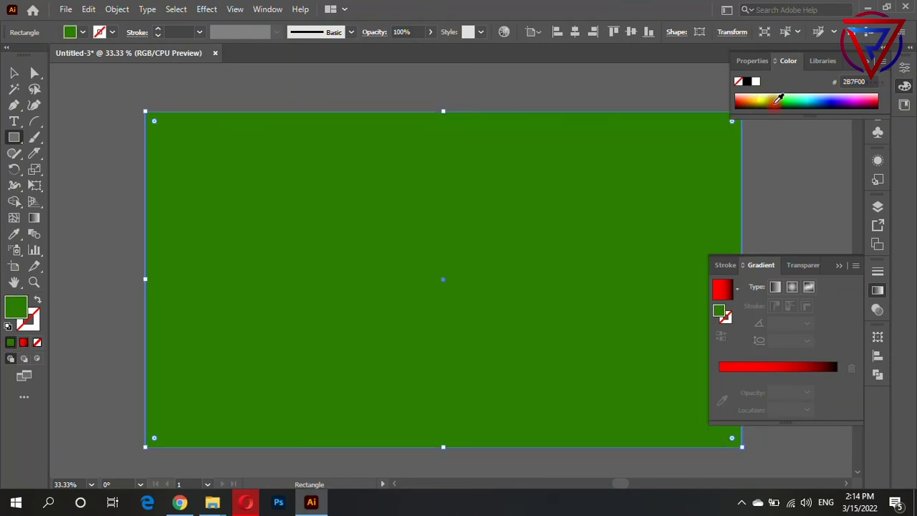
drag(775, 101, 772, 100)
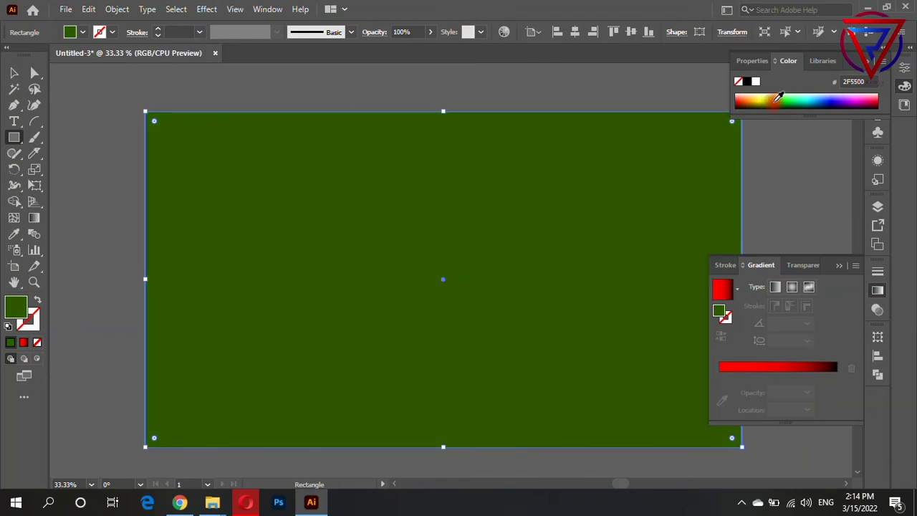
click(821, 101)
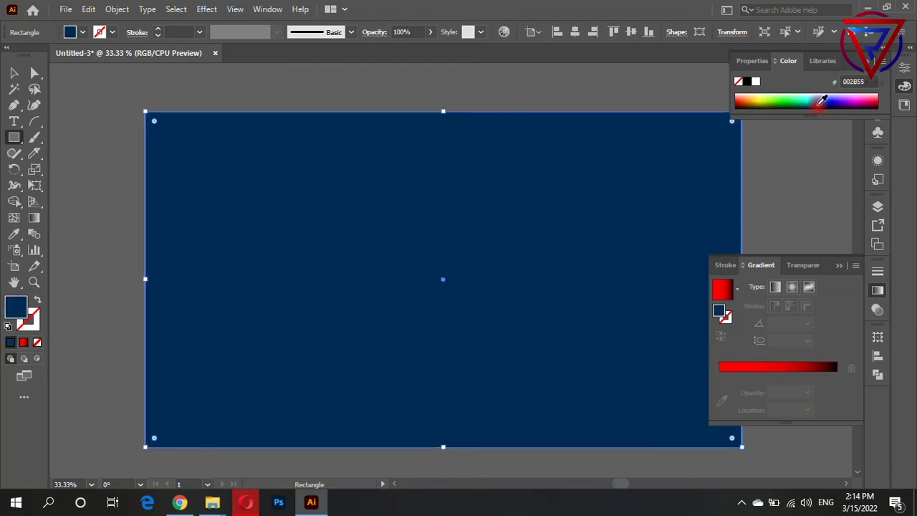
Step: Send the navy rectangle to the back, behind the VREMIX text, and deselect it
click(14, 72)
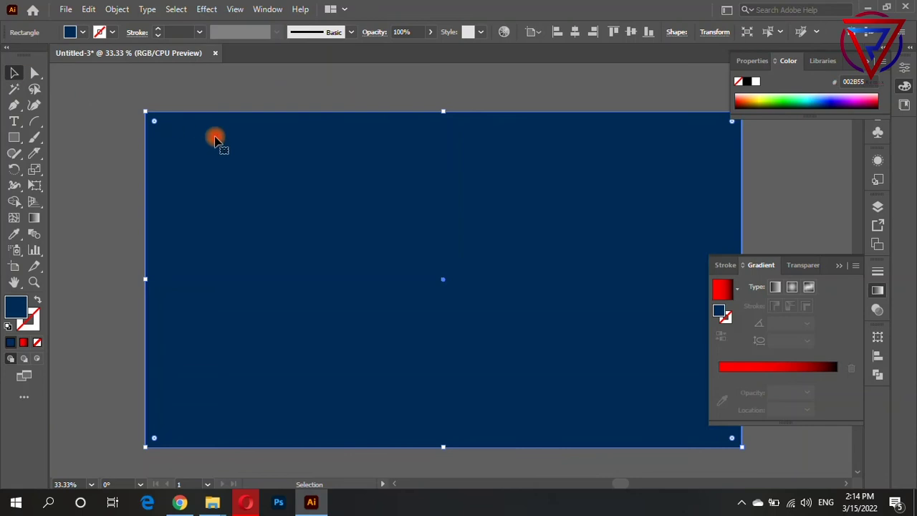
right_click(216, 139)
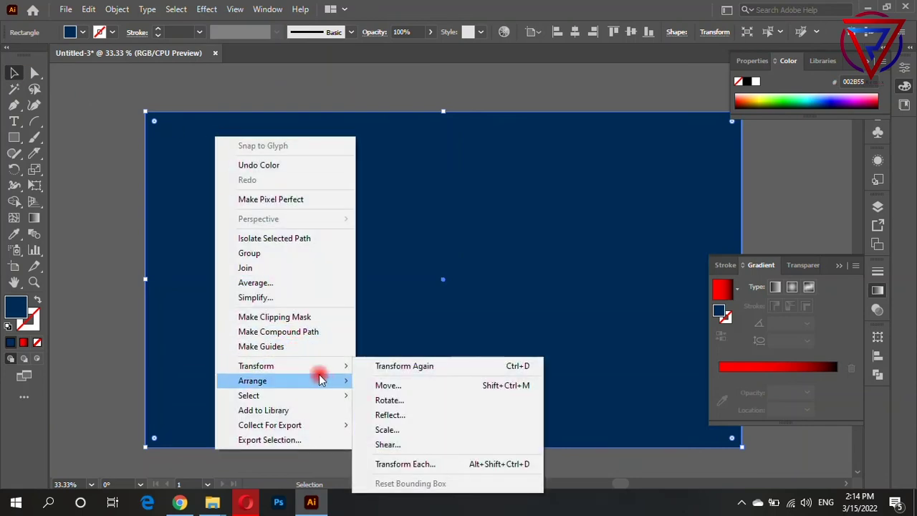
click(399, 424)
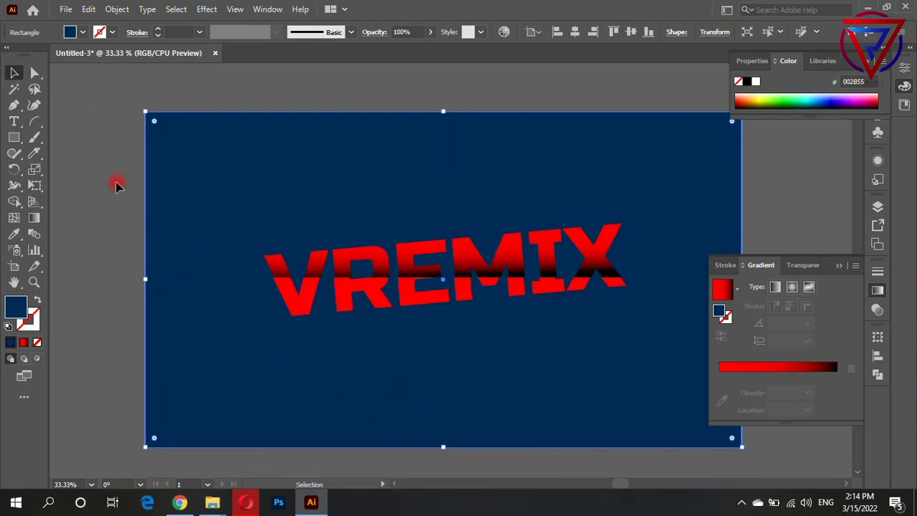
click(65, 141)
scroll(293, 239, up, 1)
scroll(217, 219, down, 1)
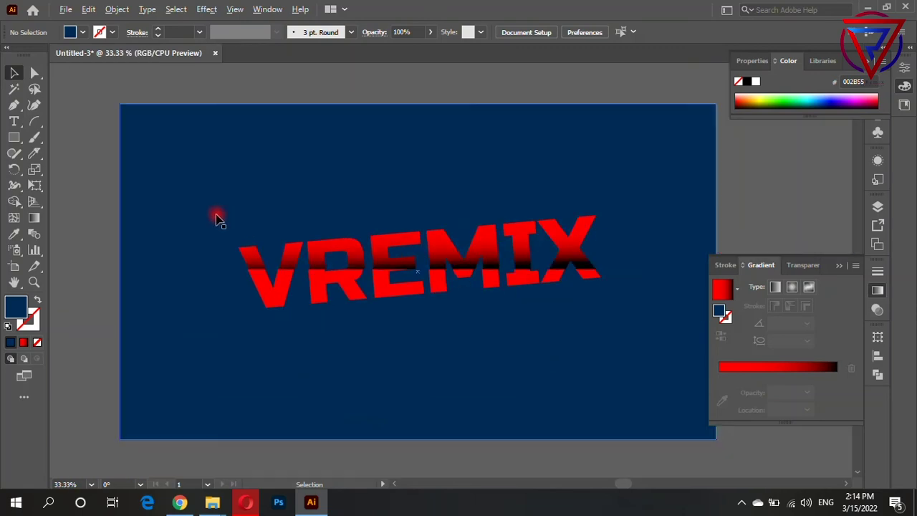
Step: Lock the navy rectangle with Object > Lock > Selection, then marquee-select the VREMIX text
click(175, 109)
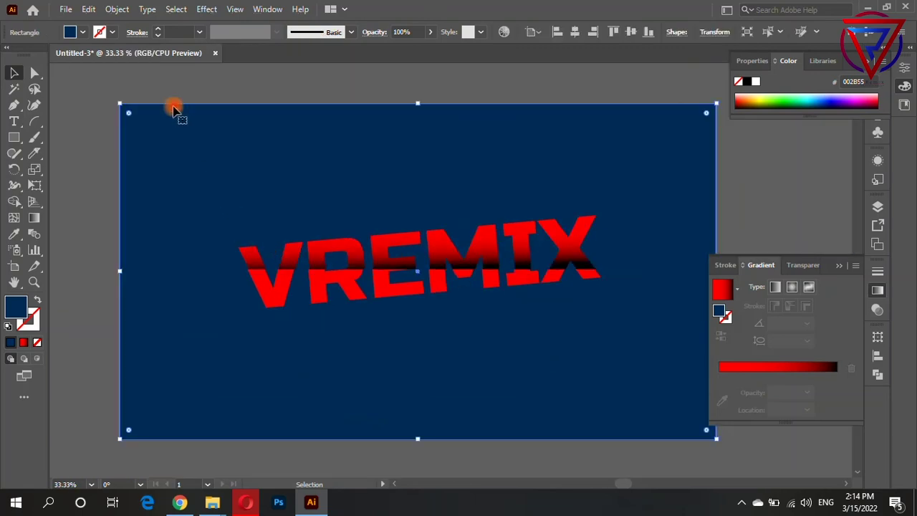
click(116, 9)
mouse_move(167, 99)
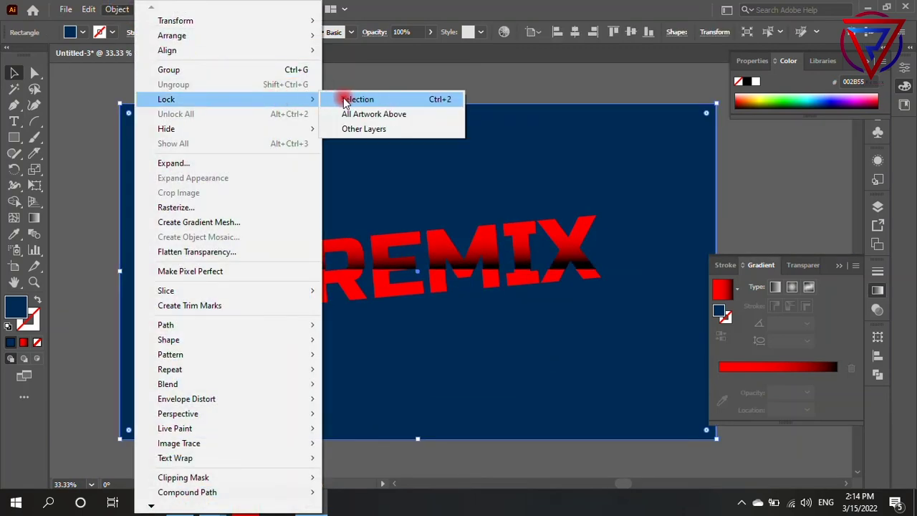
click(346, 102)
mouse_move(205, 198)
mouse_down()
mouse_move(480, 303)
mouse_move(539, 290)
mouse_up()
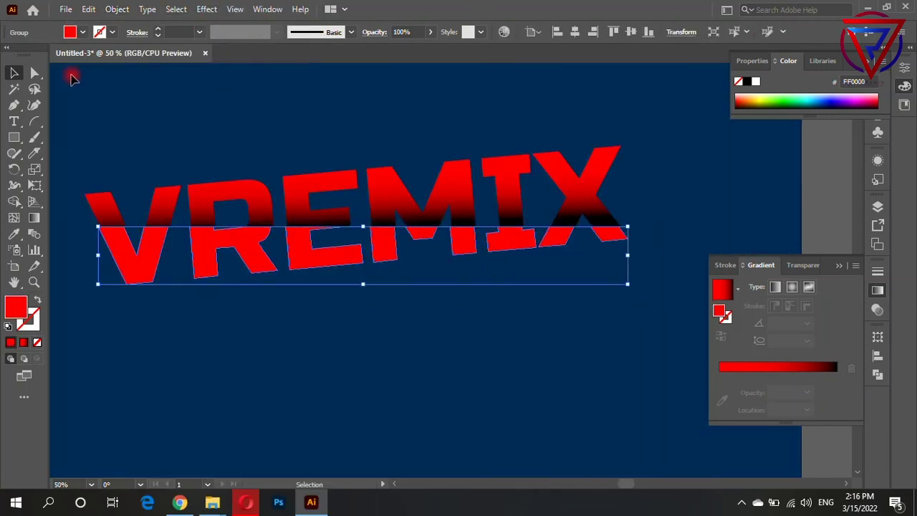
Step: Show the gradient annotators on VREMIX's top half and make the M and X gradients match the other letters
click(165, 140)
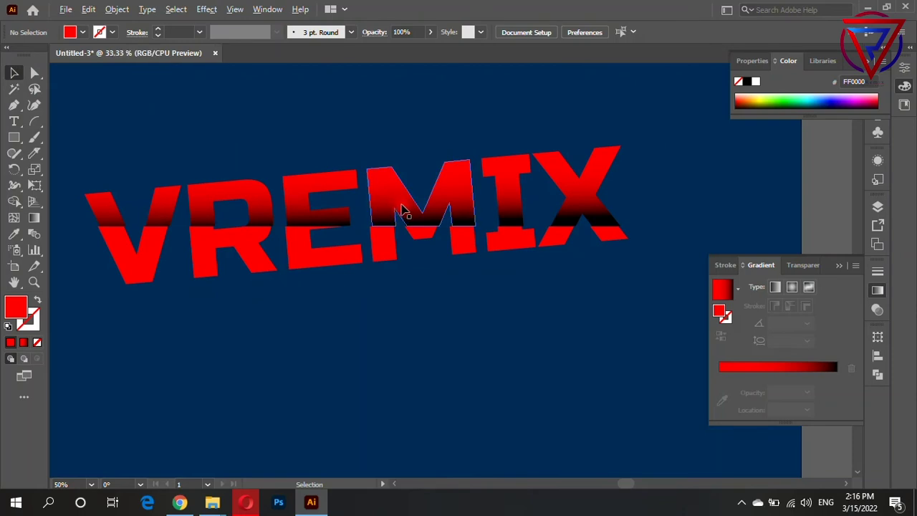
scroll(403, 211, down, 2)
scroll(405, 291, up, 3)
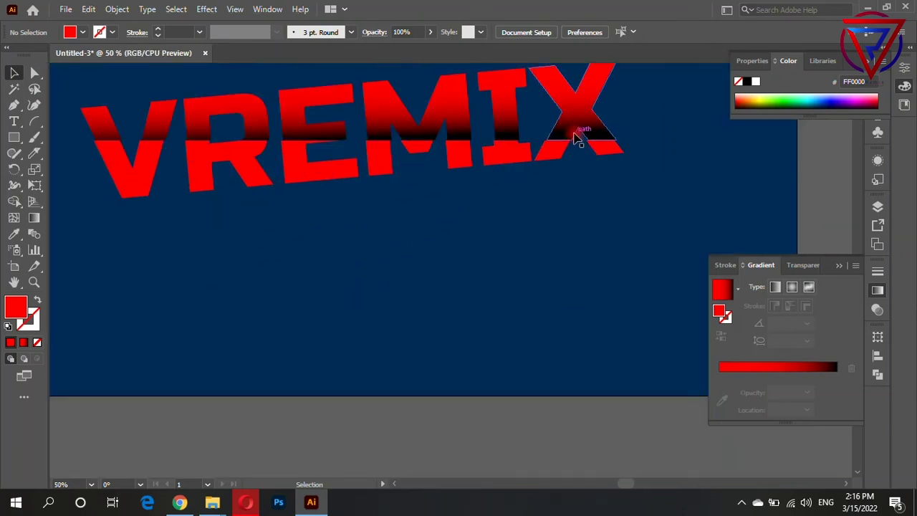
click(579, 140)
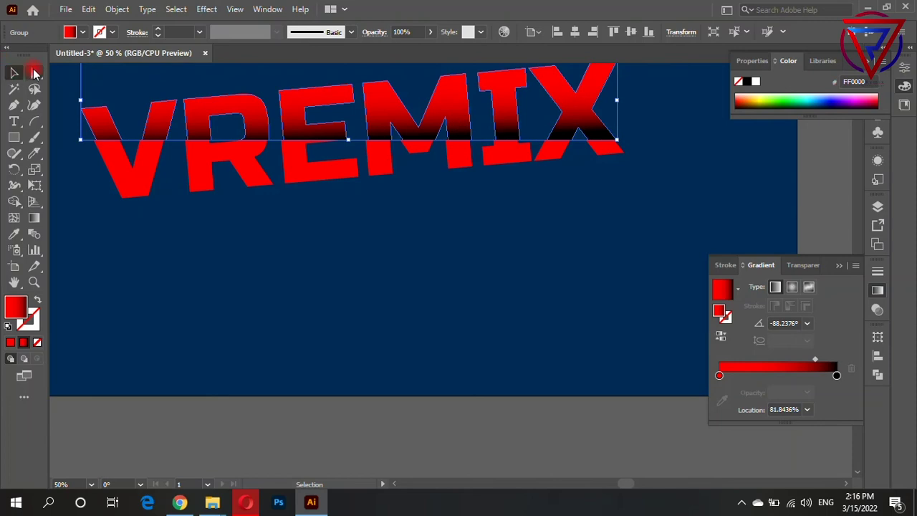
click(34, 218)
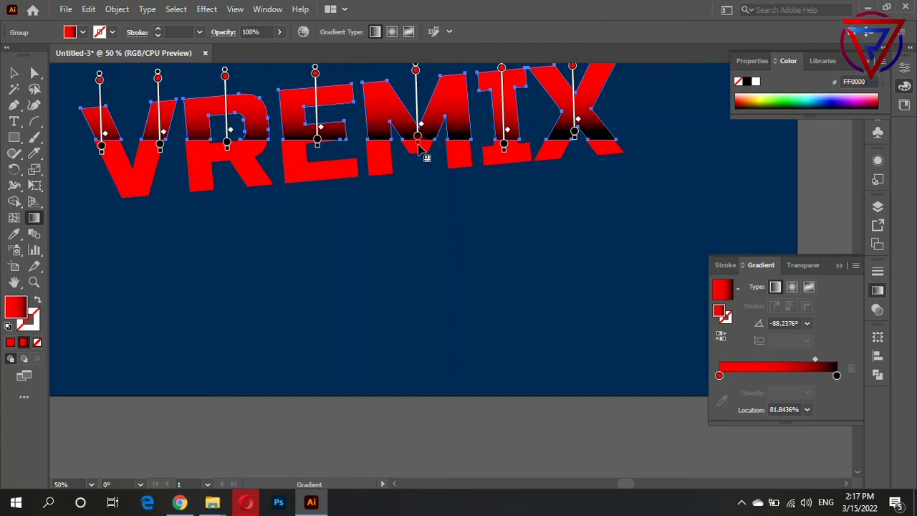
drag(419, 136, 417, 147)
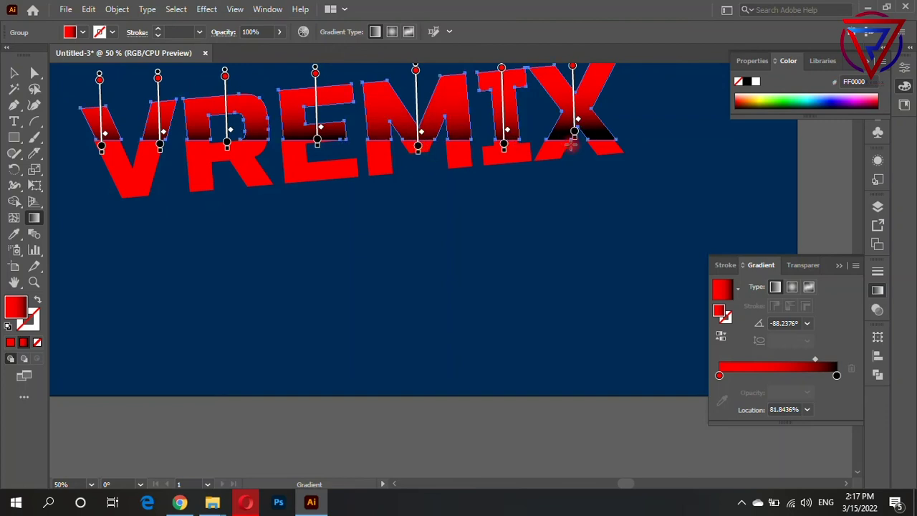
drag(574, 137, 575, 146)
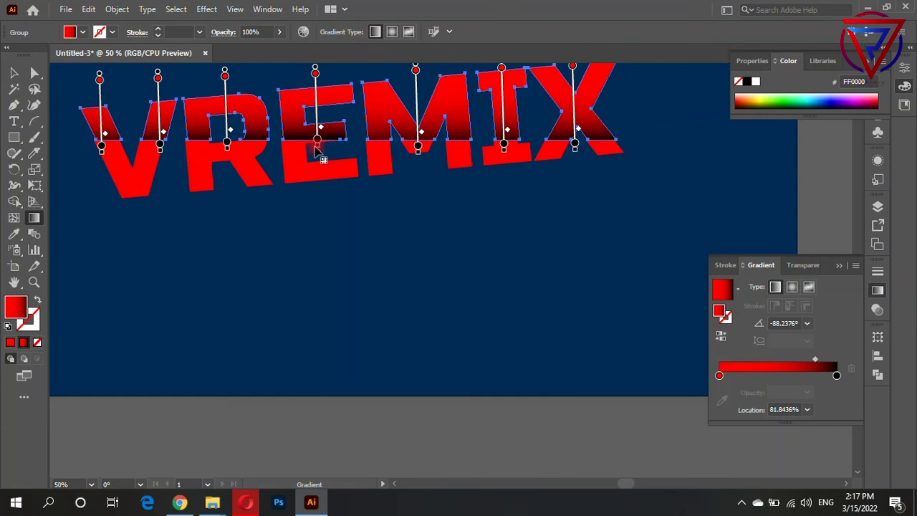
Step: Extend the E's gradient endpoint further down, then zoom out to the whole artboard
drag(316, 146, 318, 150)
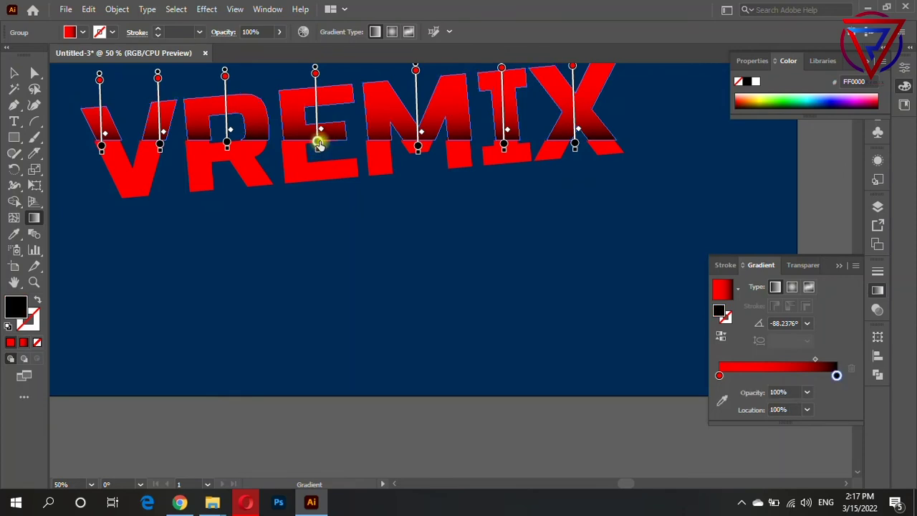
click(318, 145)
click(318, 145)
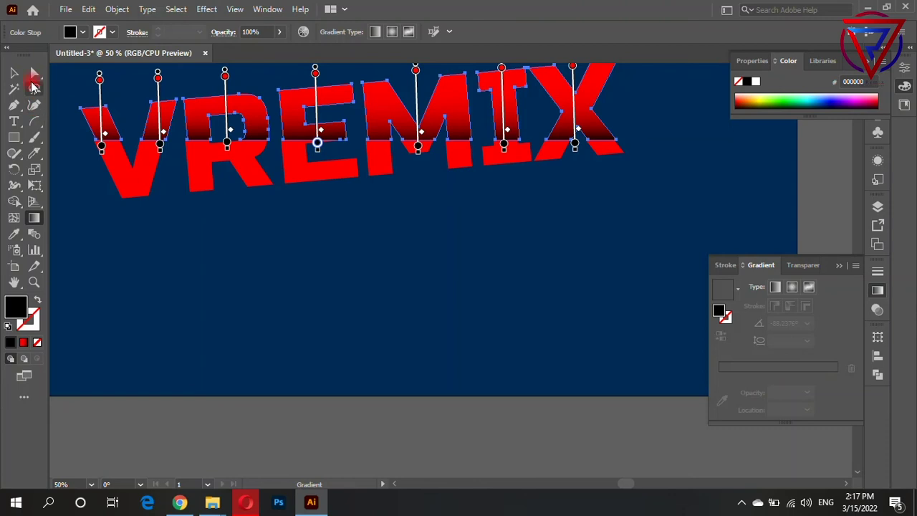
click(14, 73)
key(ctrl+minus)
key(ctrl+minus)
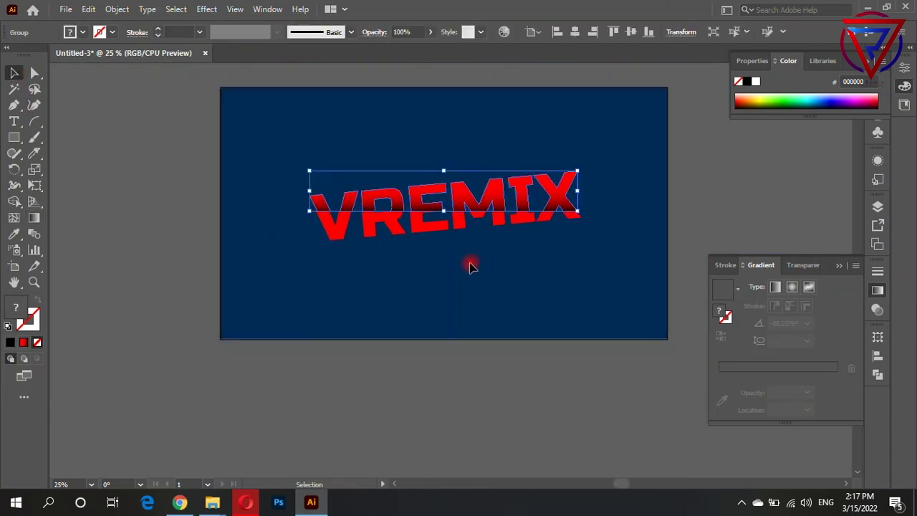
Step: Nudge the lower VREMIX half about 1 px down-left, then marquee-select the whole VREMIX artwork
click(413, 255)
key(ctrl+plus)
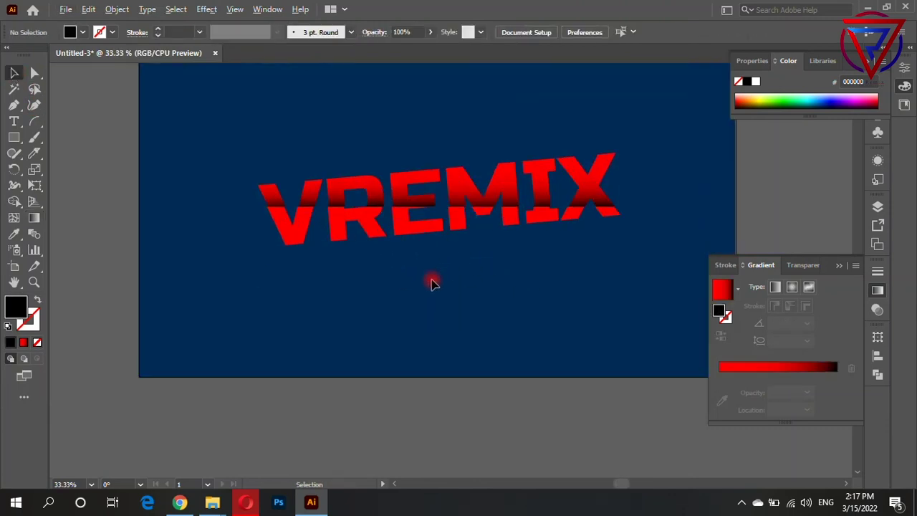
key(ctrl+plus)
scroll(430, 284, up, 2)
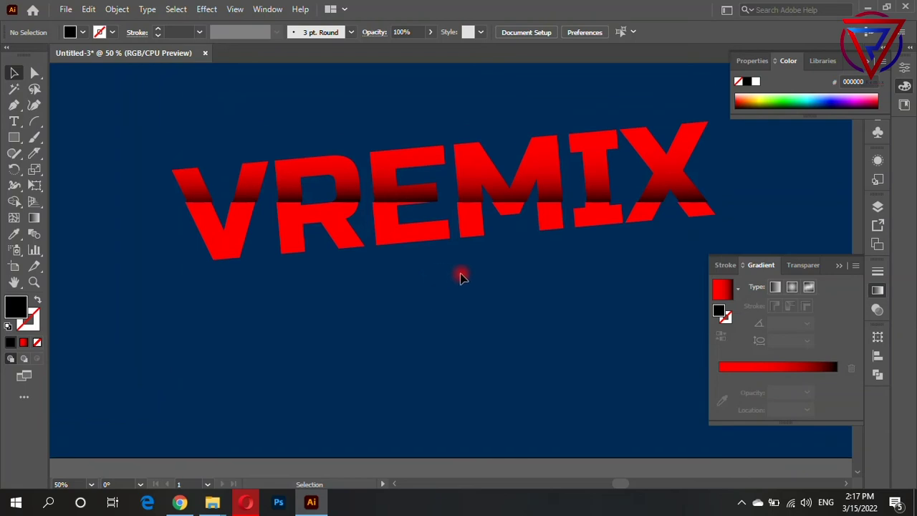
alt+scroll(347, 295, down, 1)
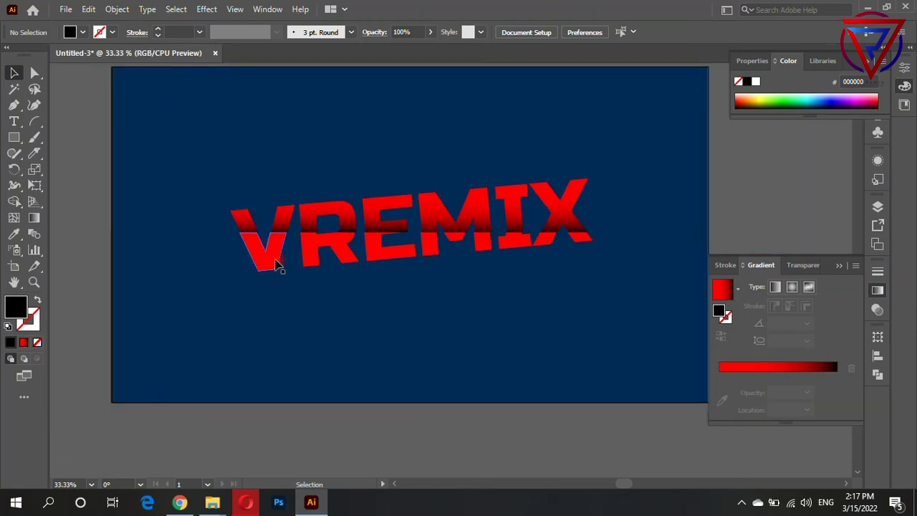
click(262, 259)
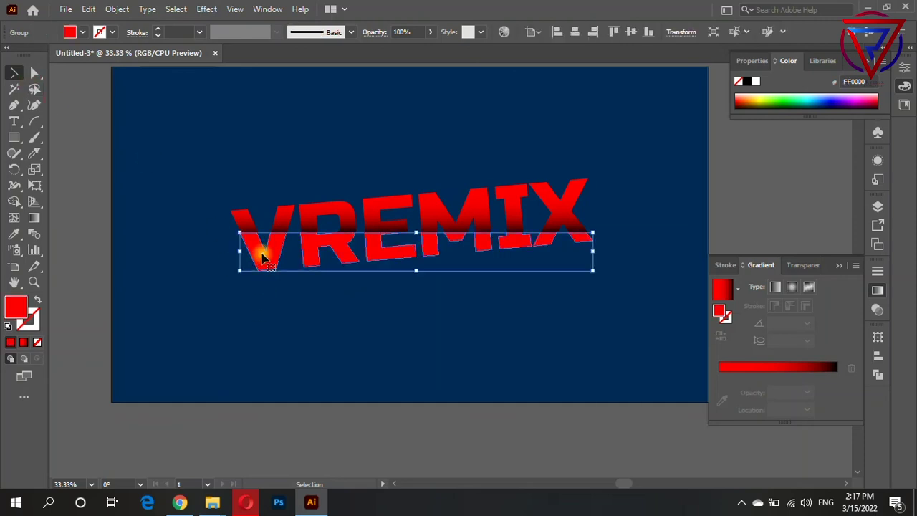
drag(262, 258, 261, 260)
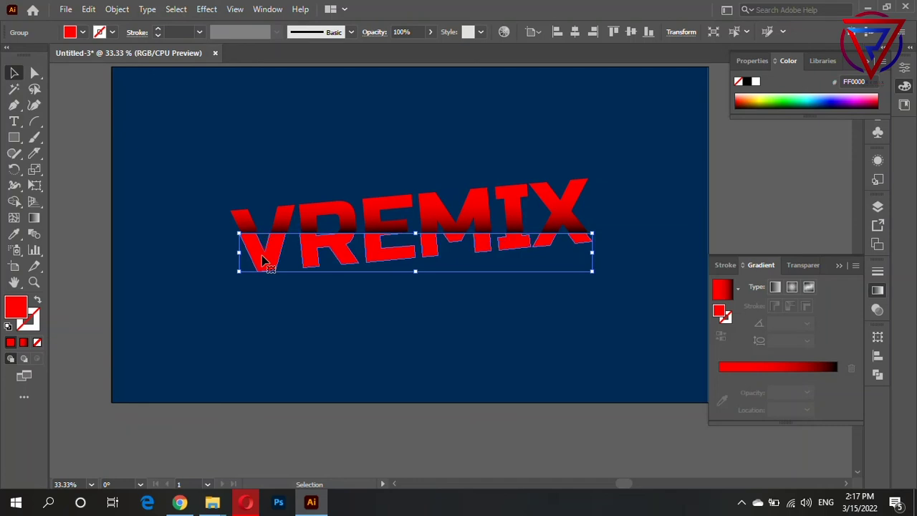
click(374, 310)
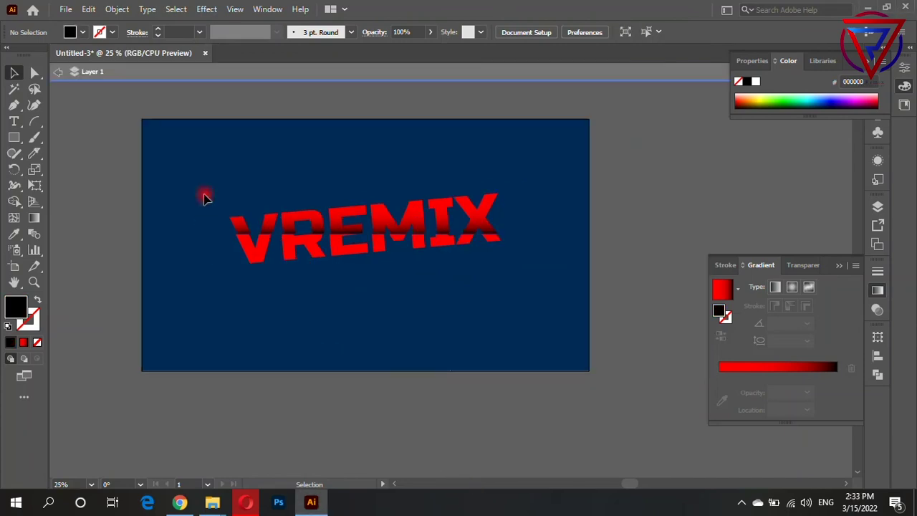
drag(204, 198, 518, 256)
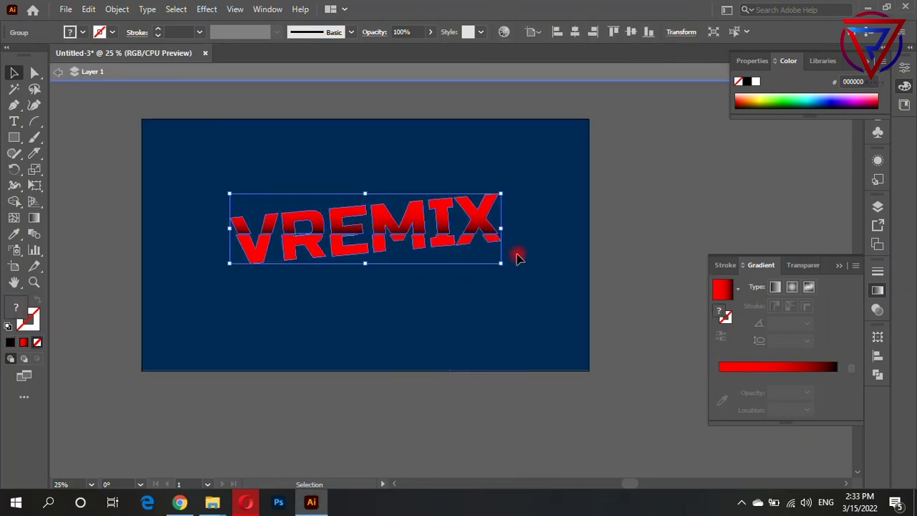
Step: Alt-drag a copy of VREMIX slightly lower and fill the upper copy solid black
right_click(475, 221)
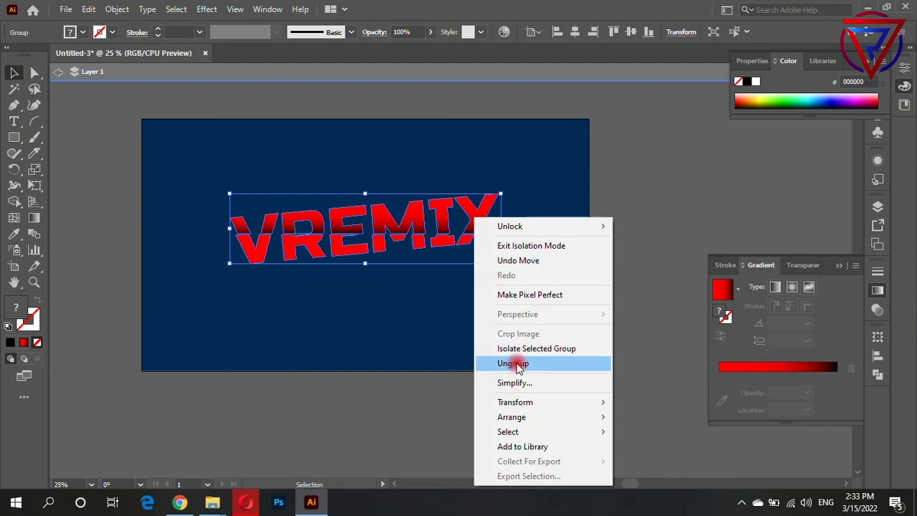
click(543, 137)
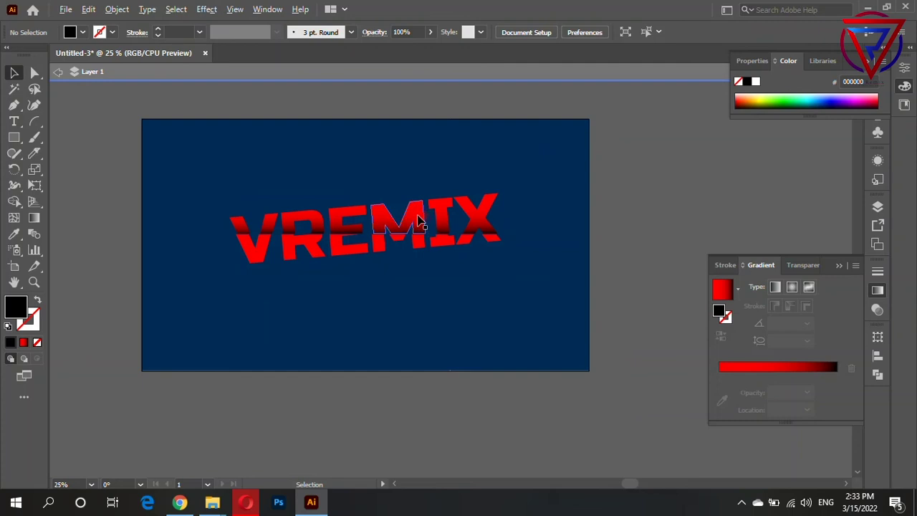
drag(420, 221, 420, 238)
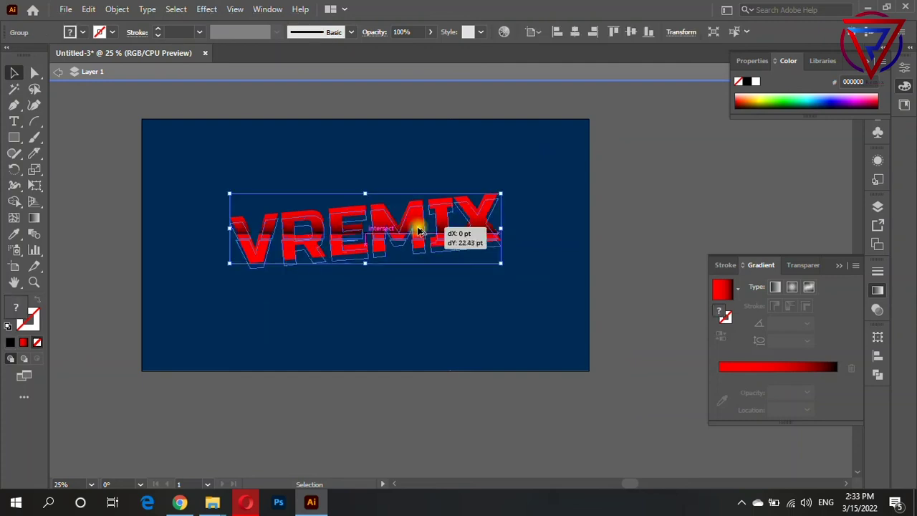
click(534, 205)
click(449, 203)
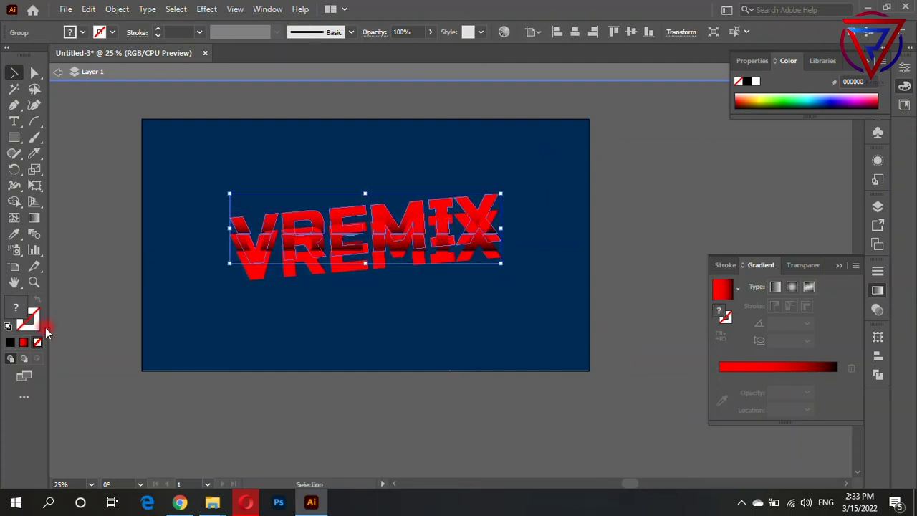
click(10, 343)
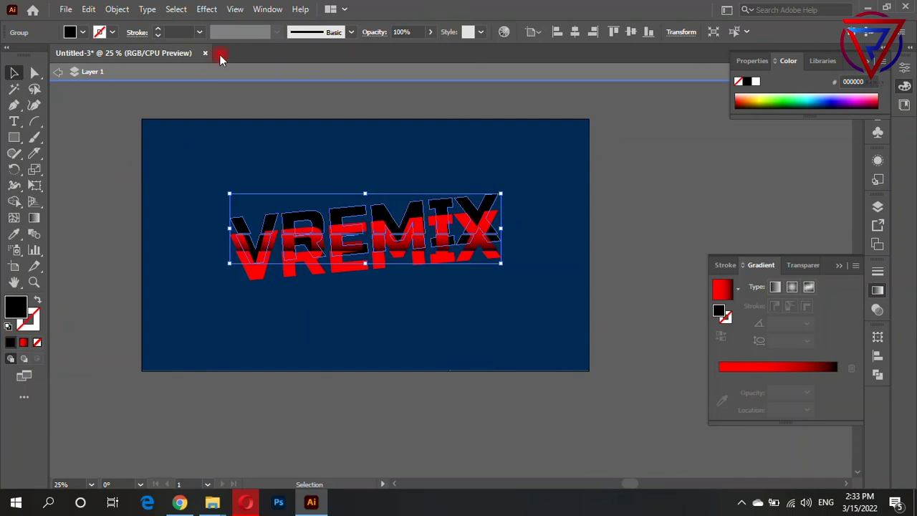
click(207, 10)
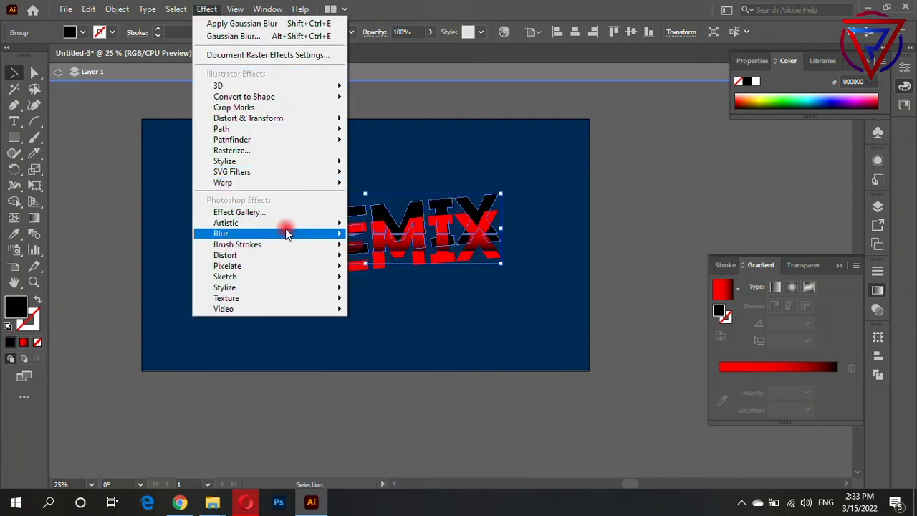
mouse_move(221, 234)
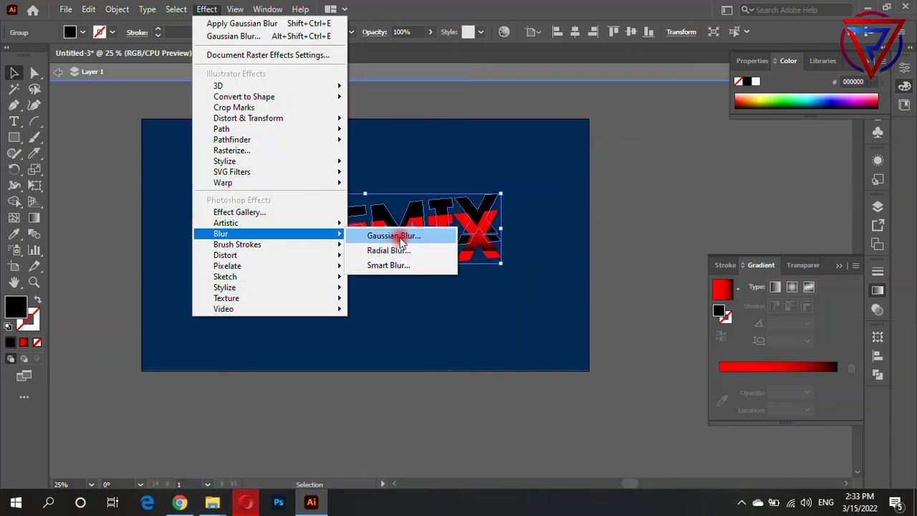
Step: Apply a Gaussian Blur of about 21.8 px radius to the black VREMIX copy
click(400, 236)
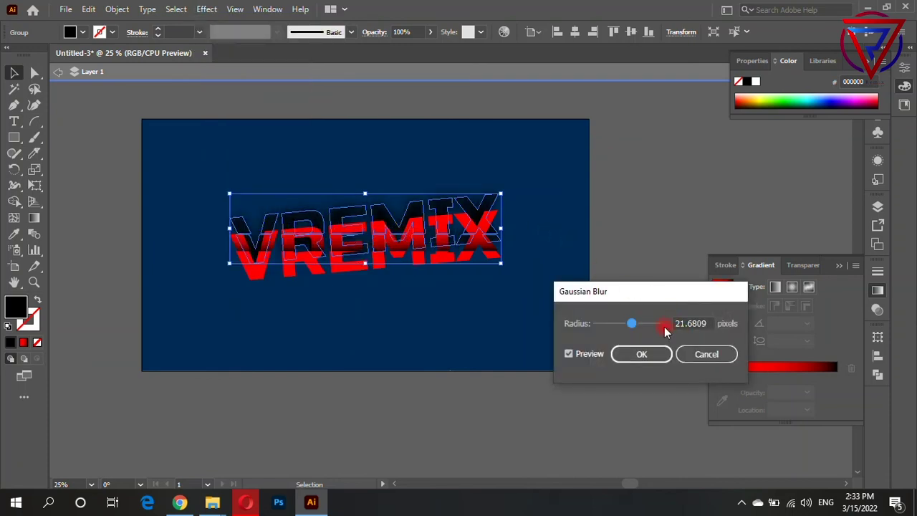
drag(634, 329, 635, 327)
click(641, 352)
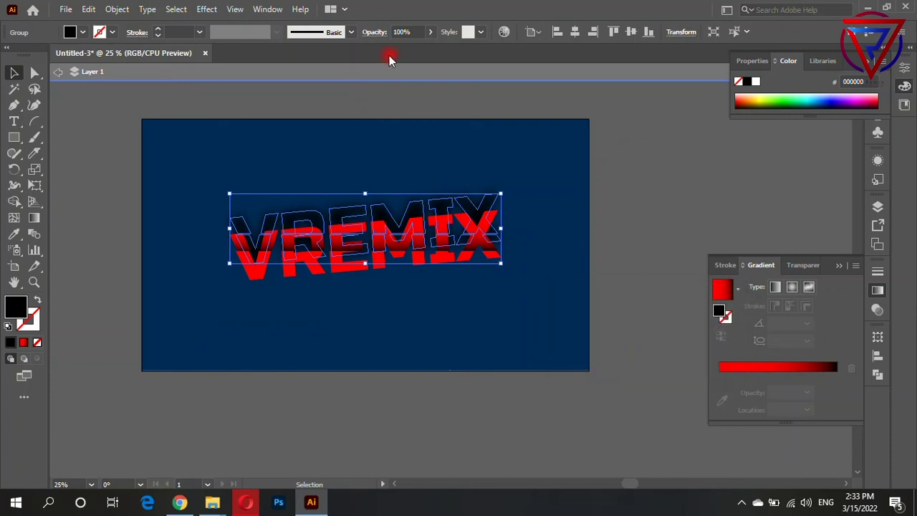
Step: Lower the black copy's opacity to 61% and deselect to review the shadow
click(430, 32)
drag(419, 47, 416, 52)
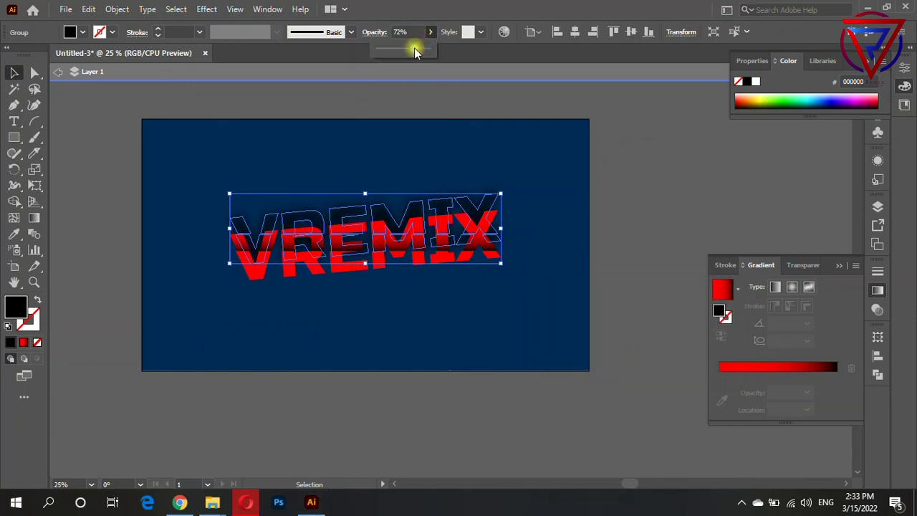
click(618, 187)
scroll(619, 186, down, 3)
scroll(619, 187, down, 1)
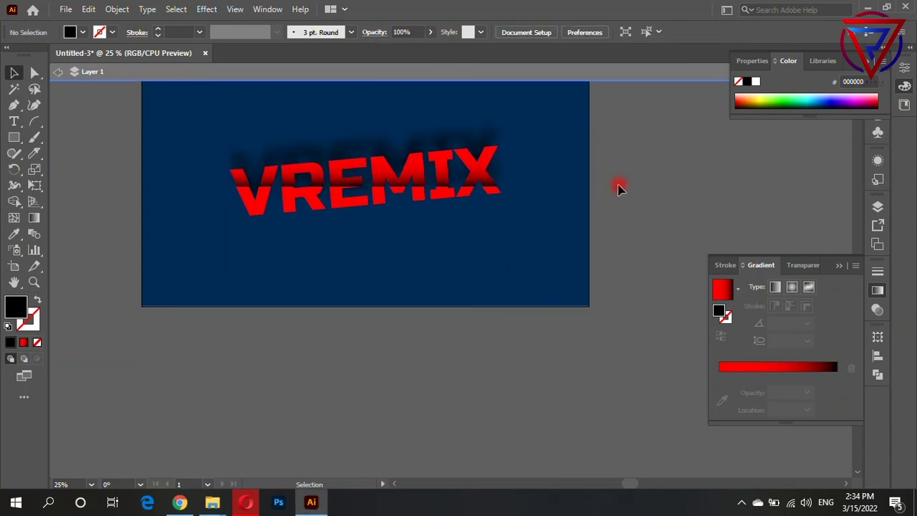
Step: Move the VREMIX artwork and its blurred shadow slightly upward, then zoom to 25% to review
scroll(341, 316, down, 1)
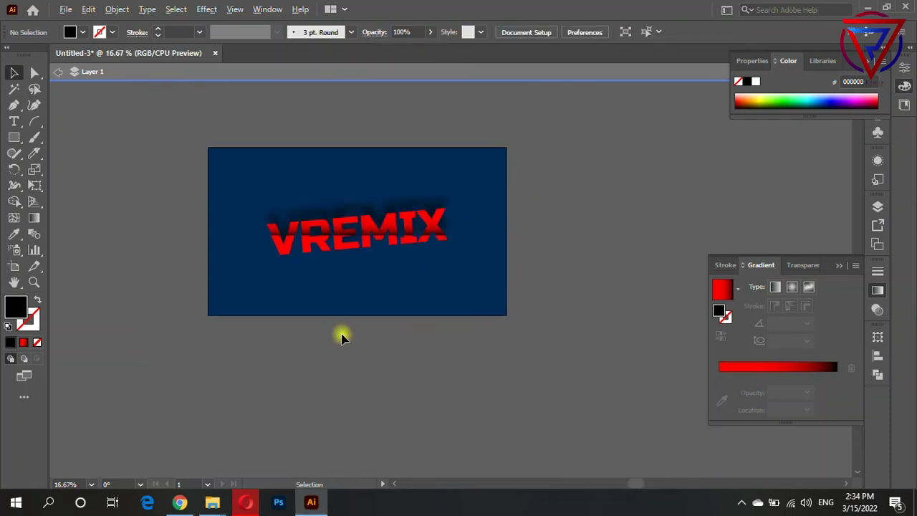
scroll(342, 329, down, 1)
scroll(349, 305, up, 1)
drag(253, 199, 365, 256)
key(ctrl+shift+a)
mouse_move(266, 197)
mouse_down()
mouse_move(364, 256)
mouse_move(364, 243)
mouse_up()
click(485, 330)
scroll(410, 244, up, 1)
scroll(405, 242, up, 1)
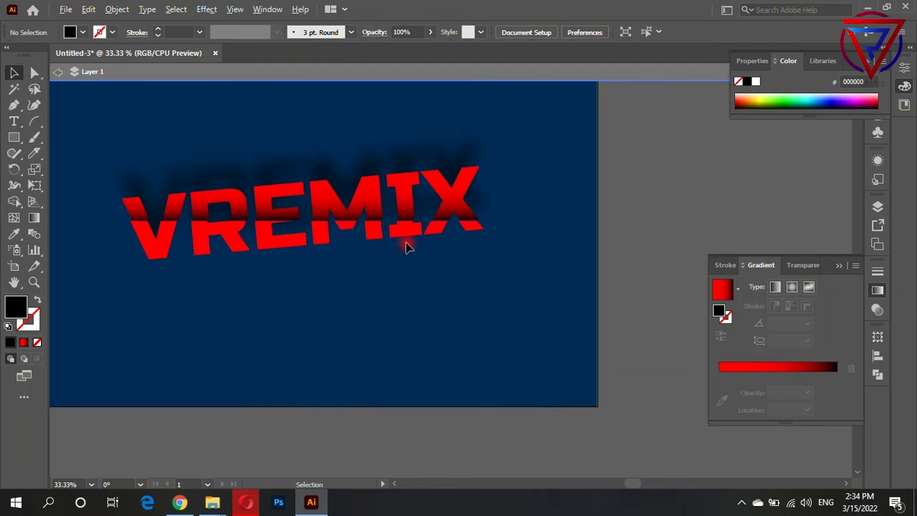
scroll(541, 271, down, 1)
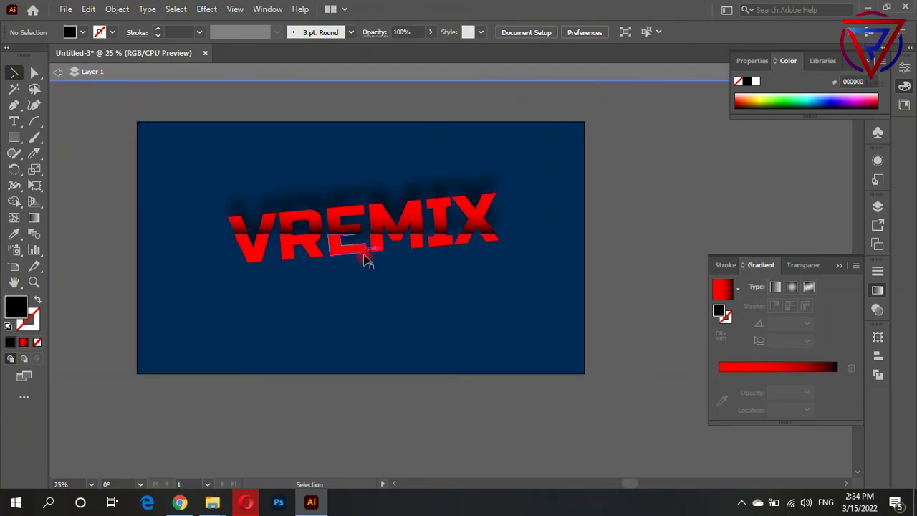
click(424, 454)
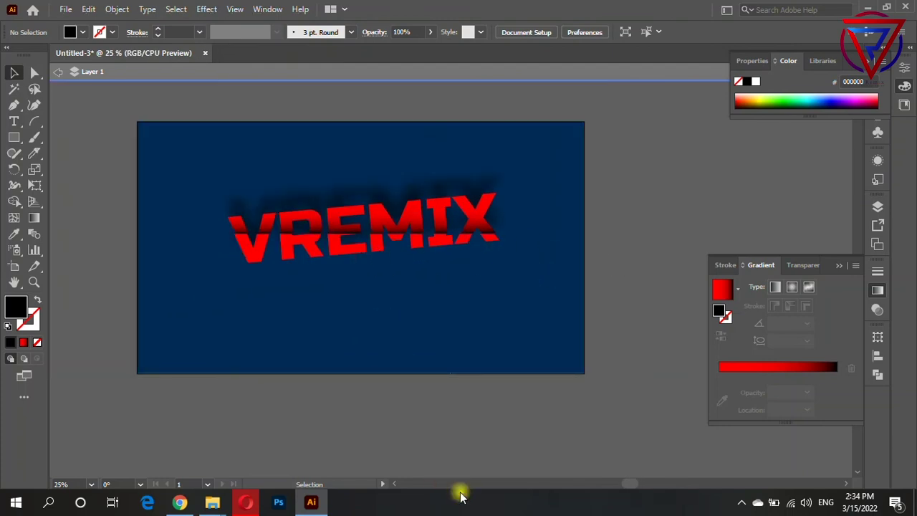